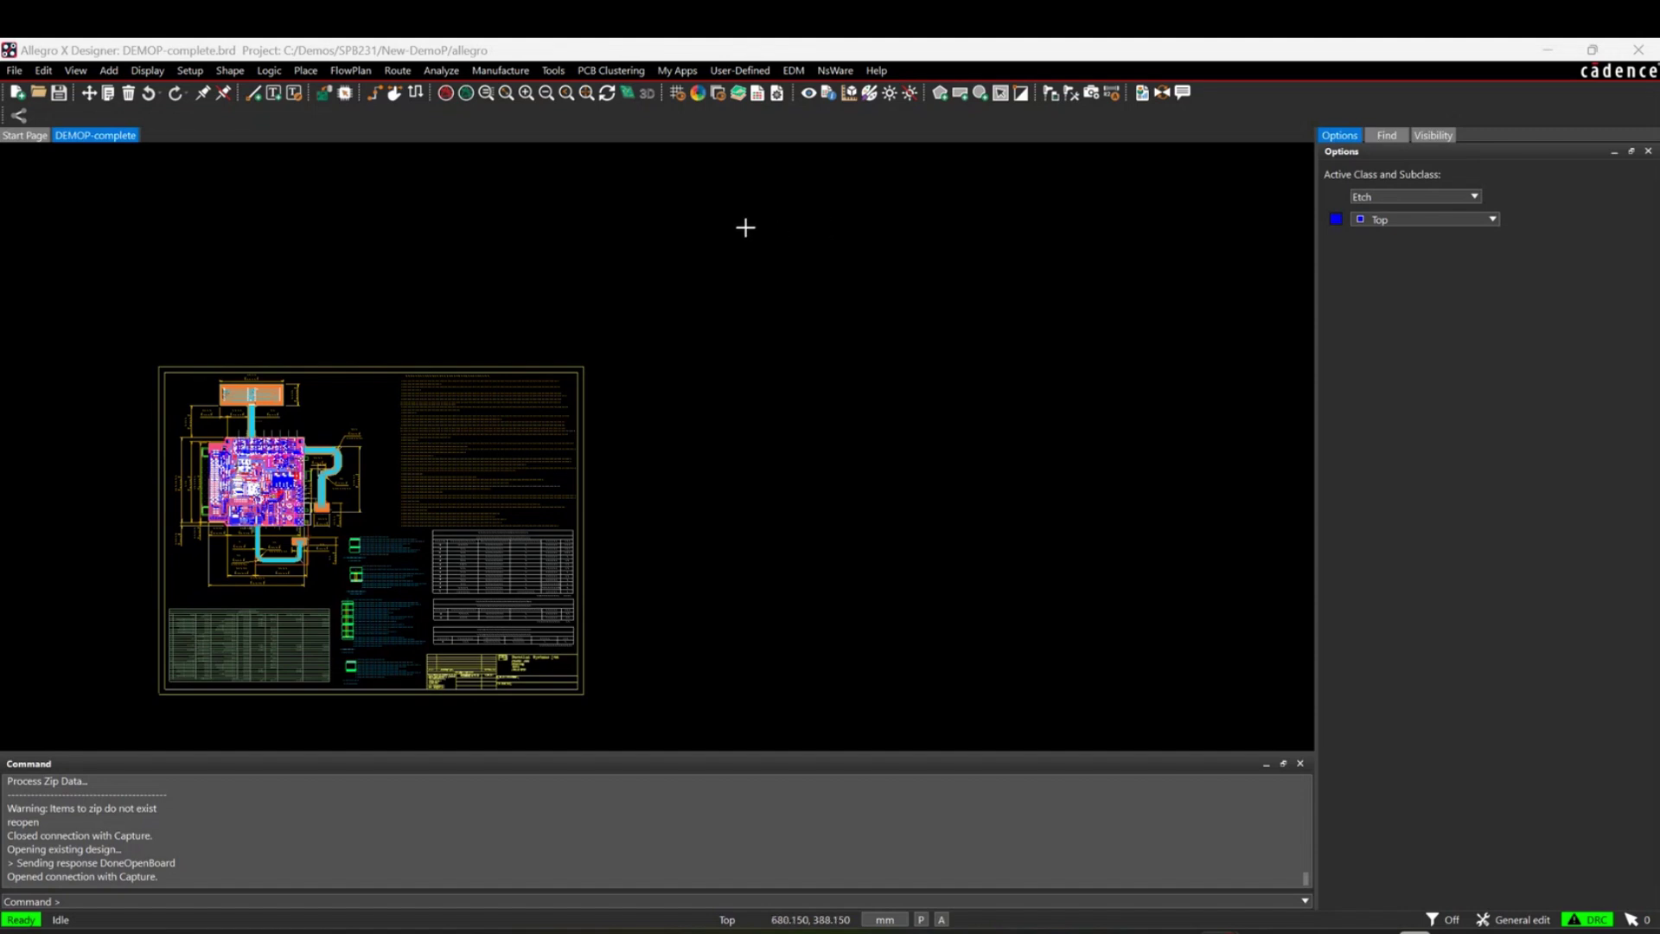
{"action": "left_click", "coordinate": [499, 71]}
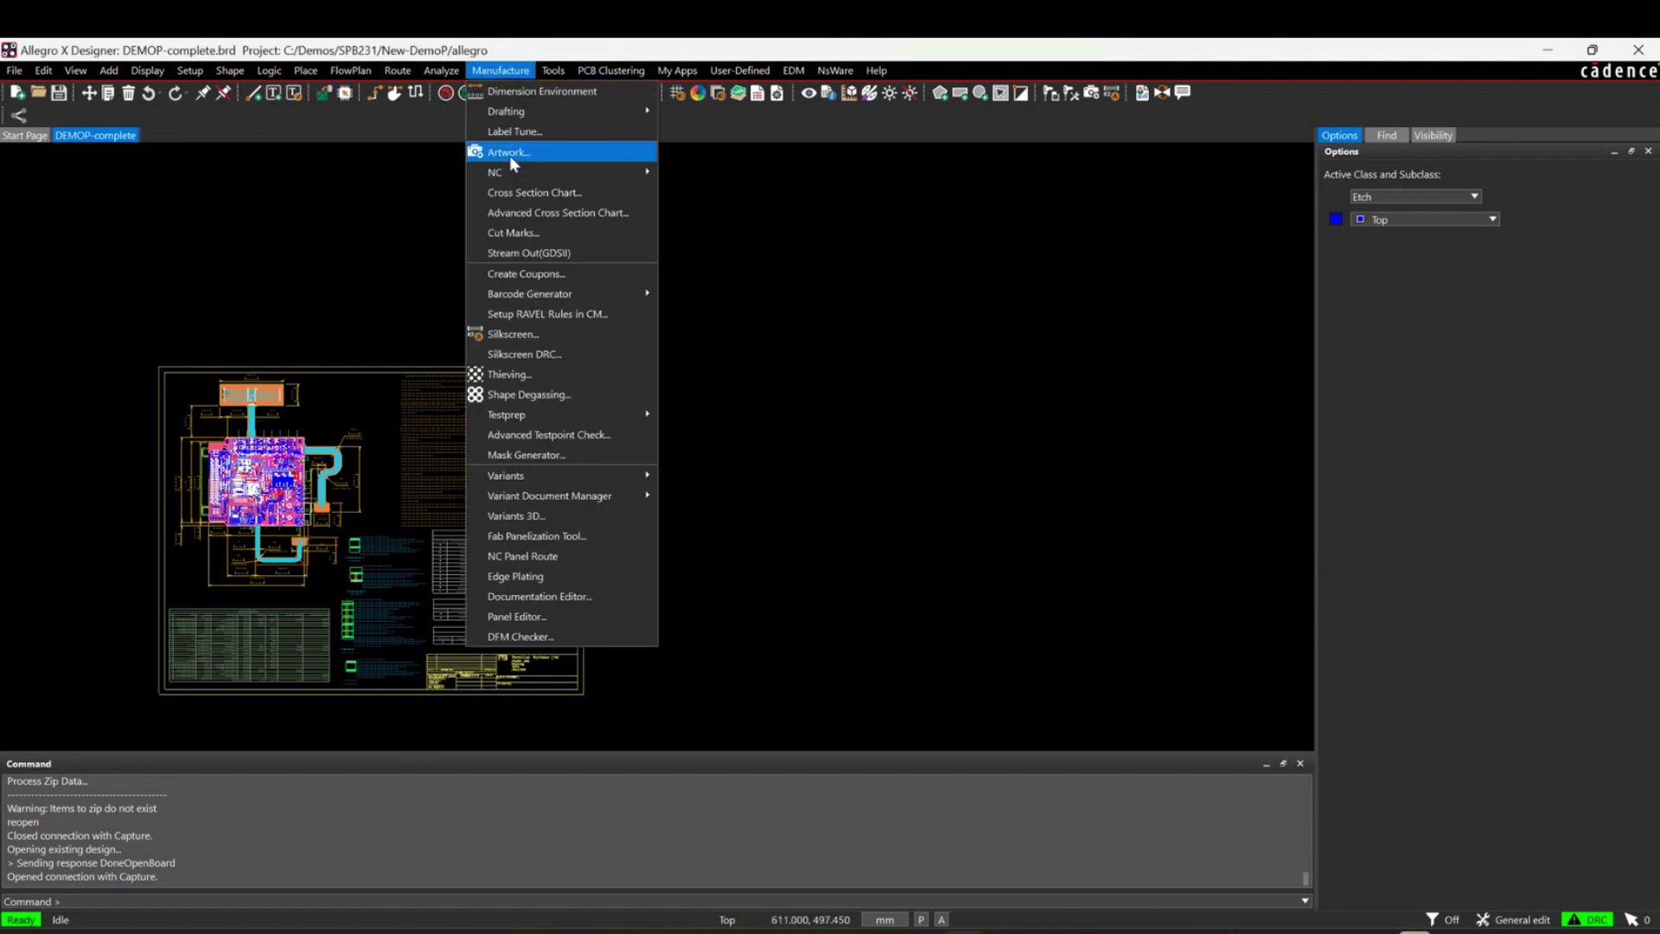
{"action": "mouse_move", "coordinate": [505, 176]}
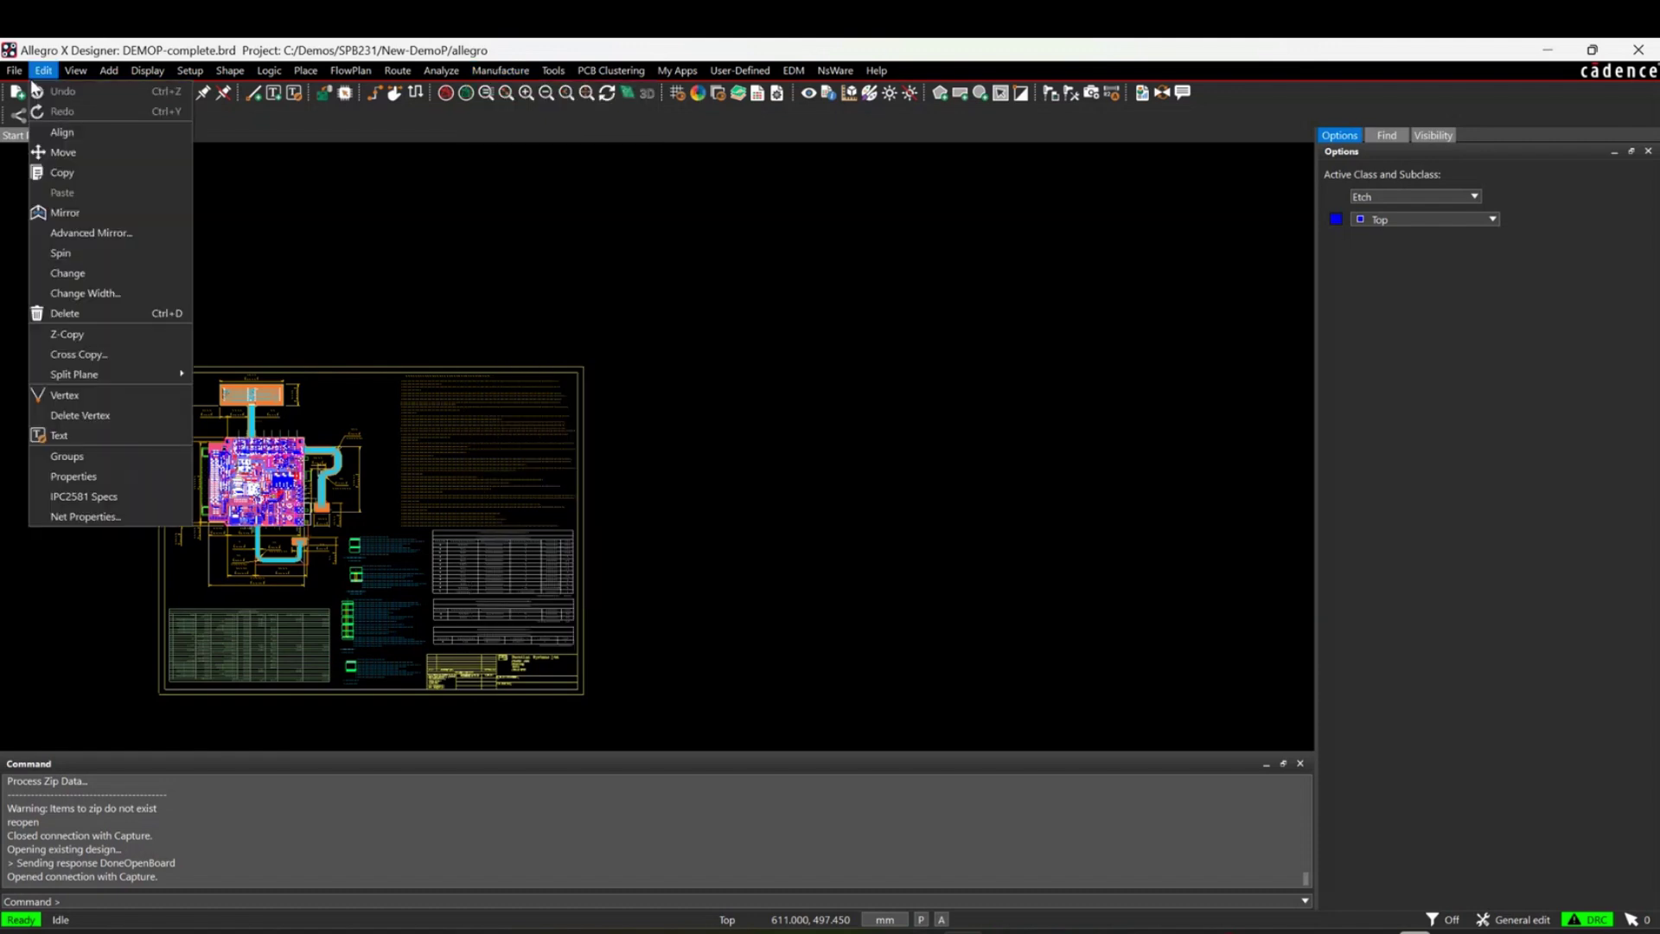
{"action": "mouse_move", "coordinate": [15, 71]}
{"action": "mouse_move", "coordinate": [60, 253]}
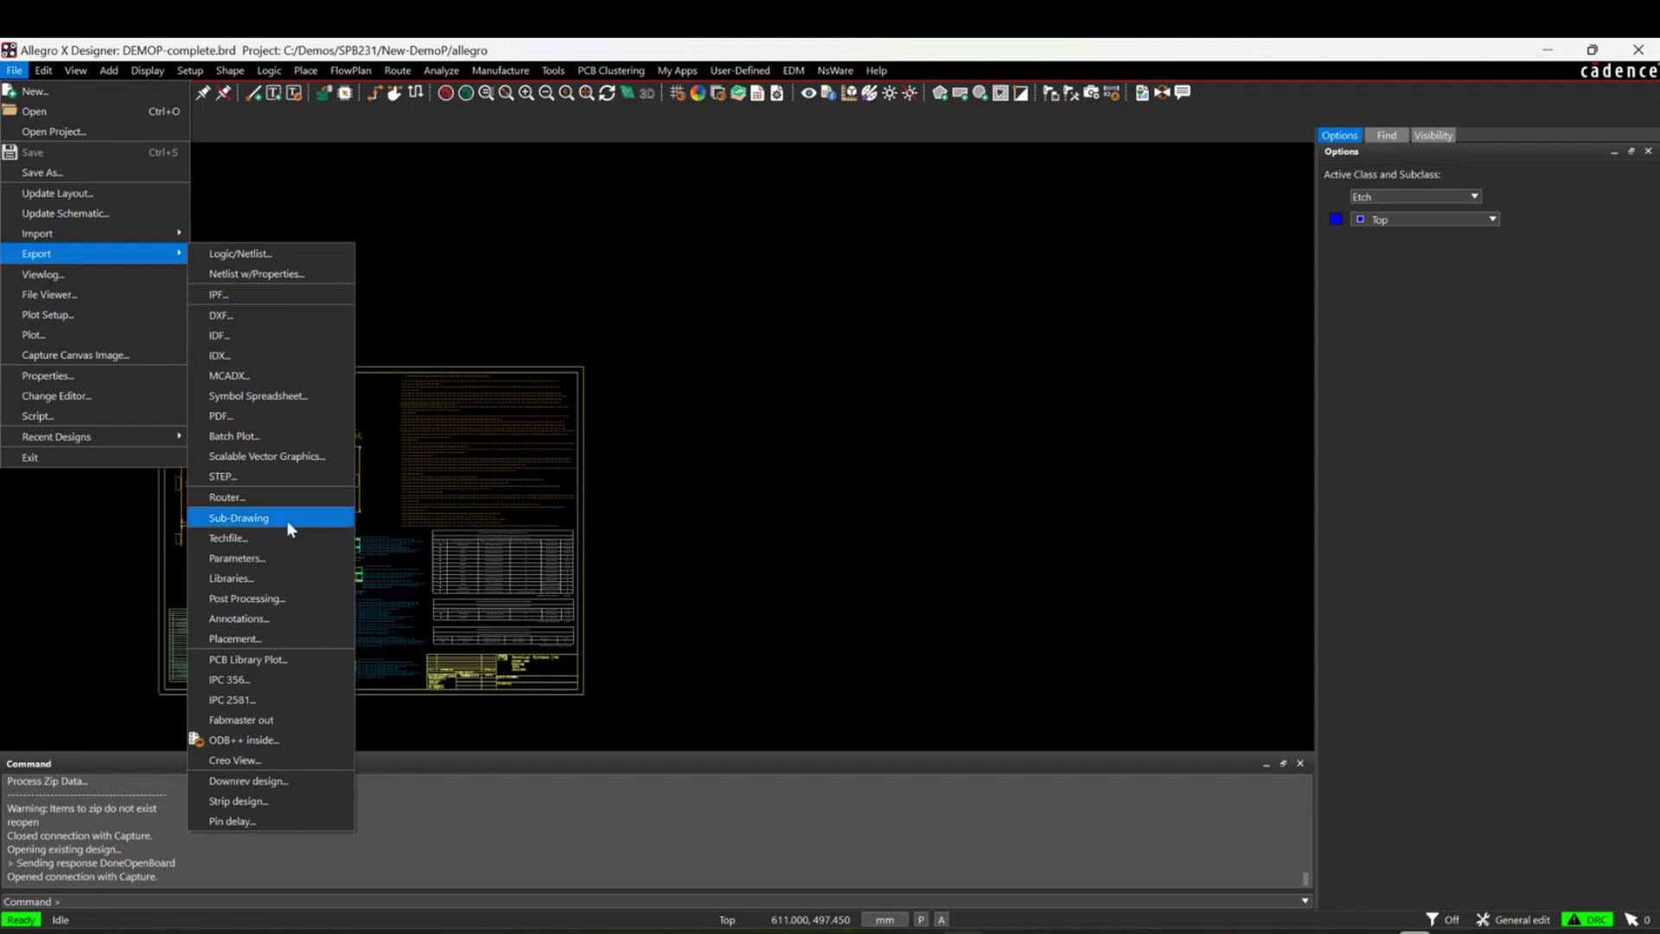
{"action": "left_click", "coordinate": [742, 505]}
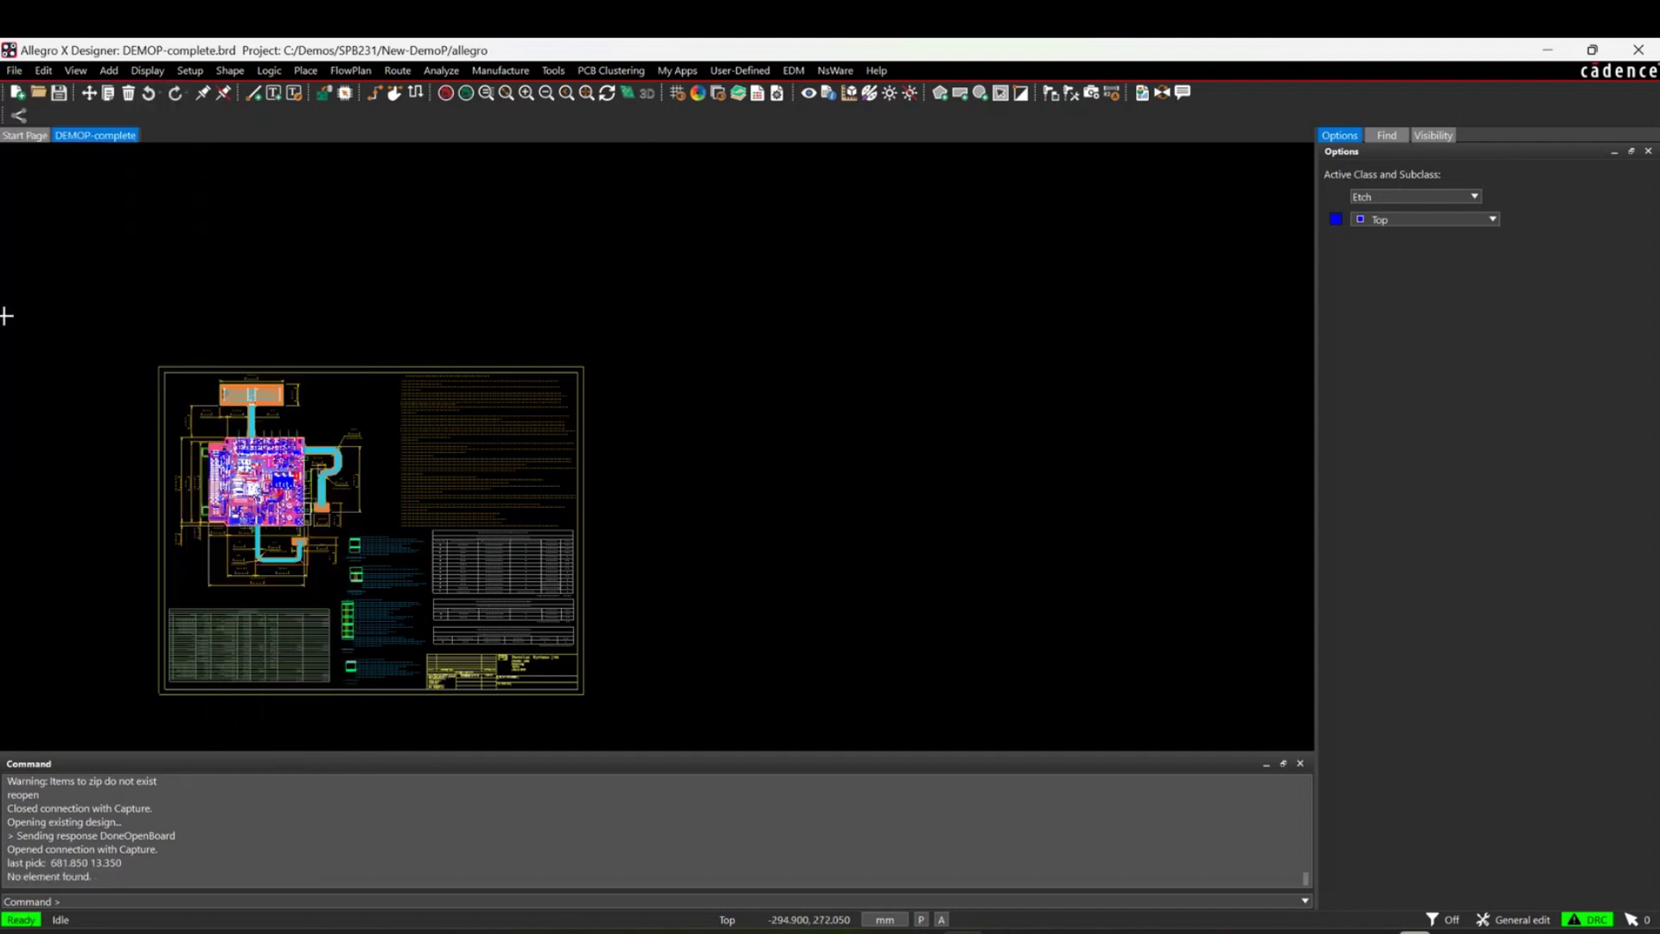
Step: Open the Post Processing export setup for the board
{"action": "left_click", "coordinate": [14, 70]}
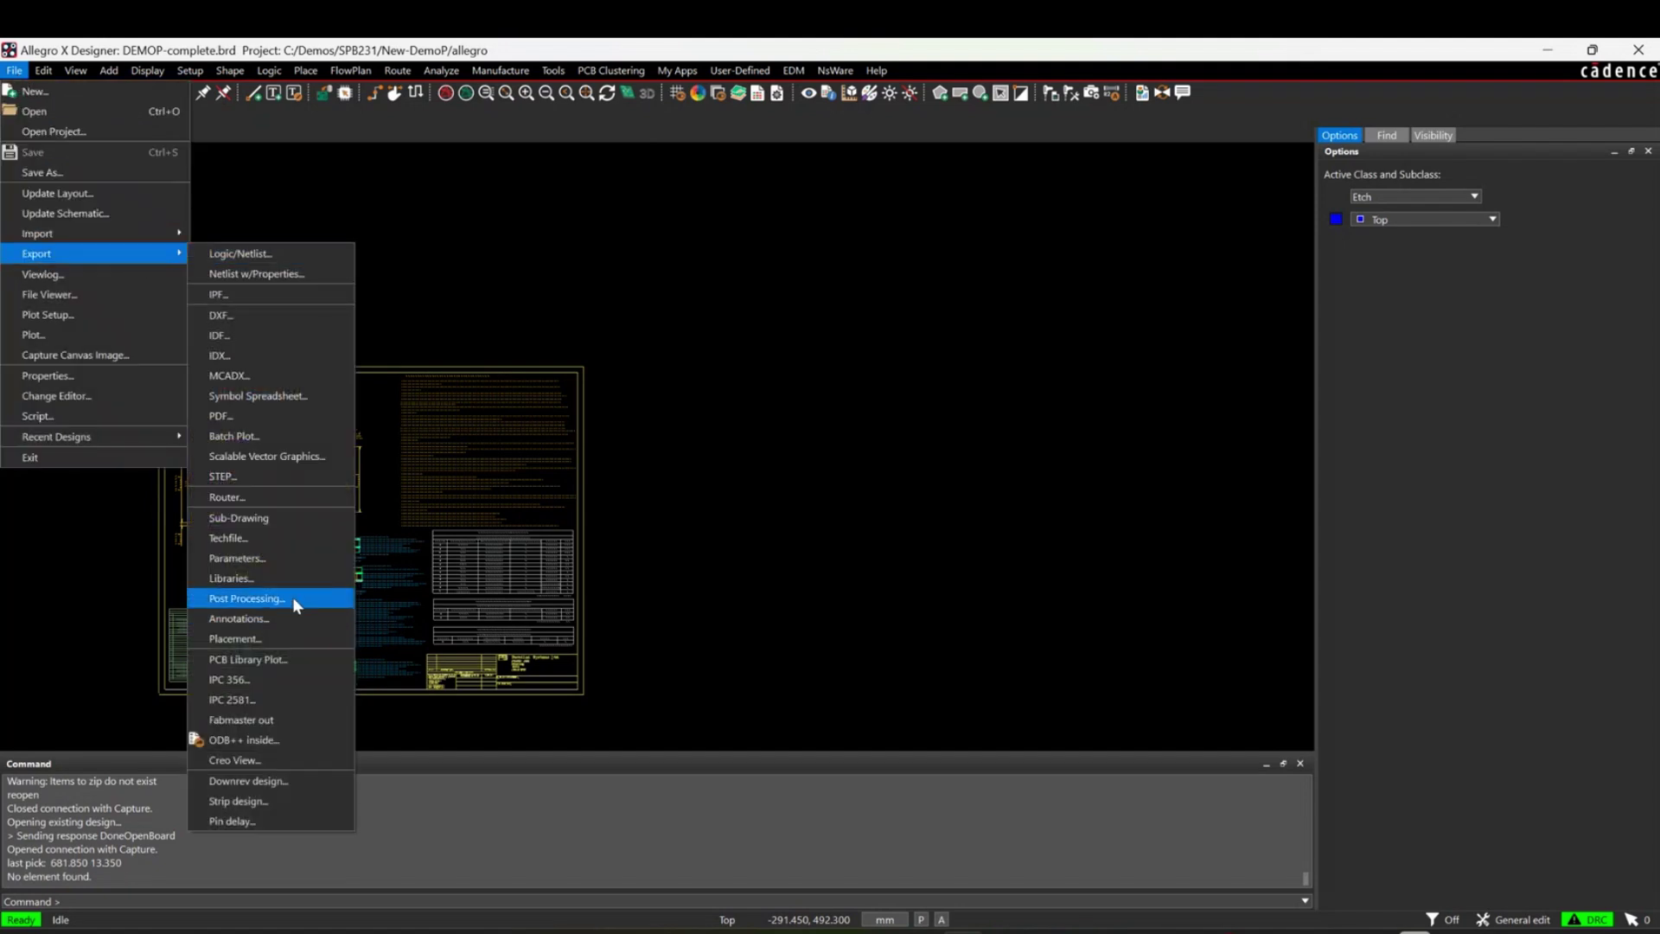
{"action": "left_click", "coordinate": [293, 596]}
{"action": "left_click_drag", "start_coordinate": [805, 217], "coordinate": [782, 270]}
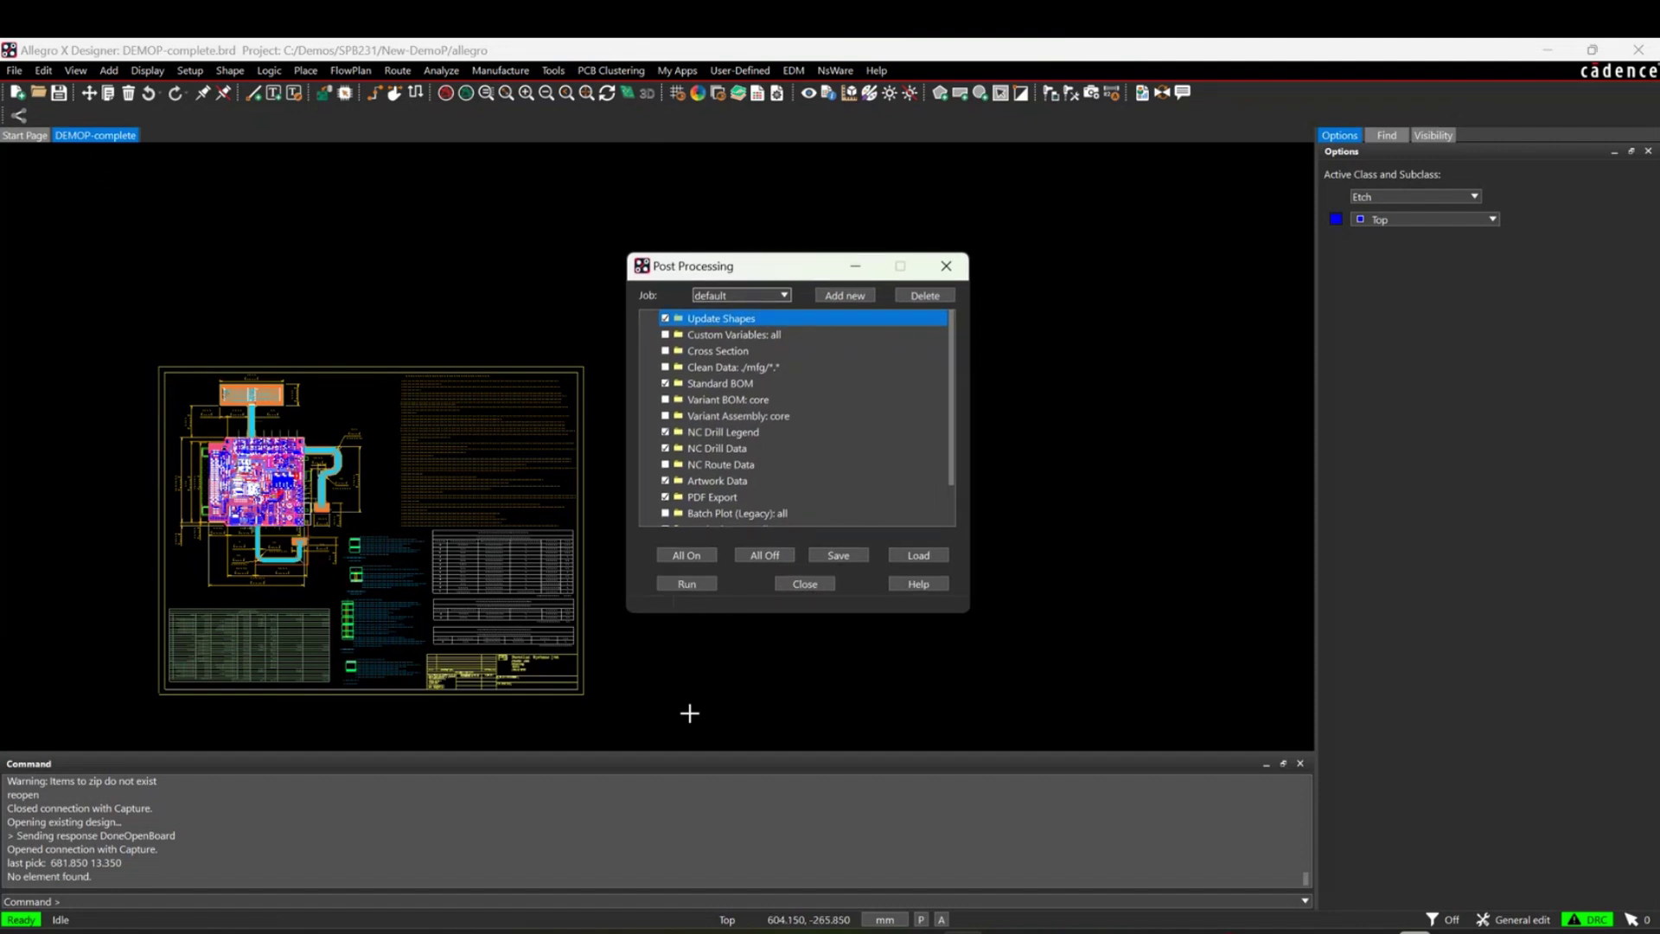
Step: Disable the Update Shapes, Standard BOM, NC Drill Legend and NC Drill Data tasks, keeping Artwork Data and PDF Export enabled
{"action": "left_click", "coordinate": [665, 318]}
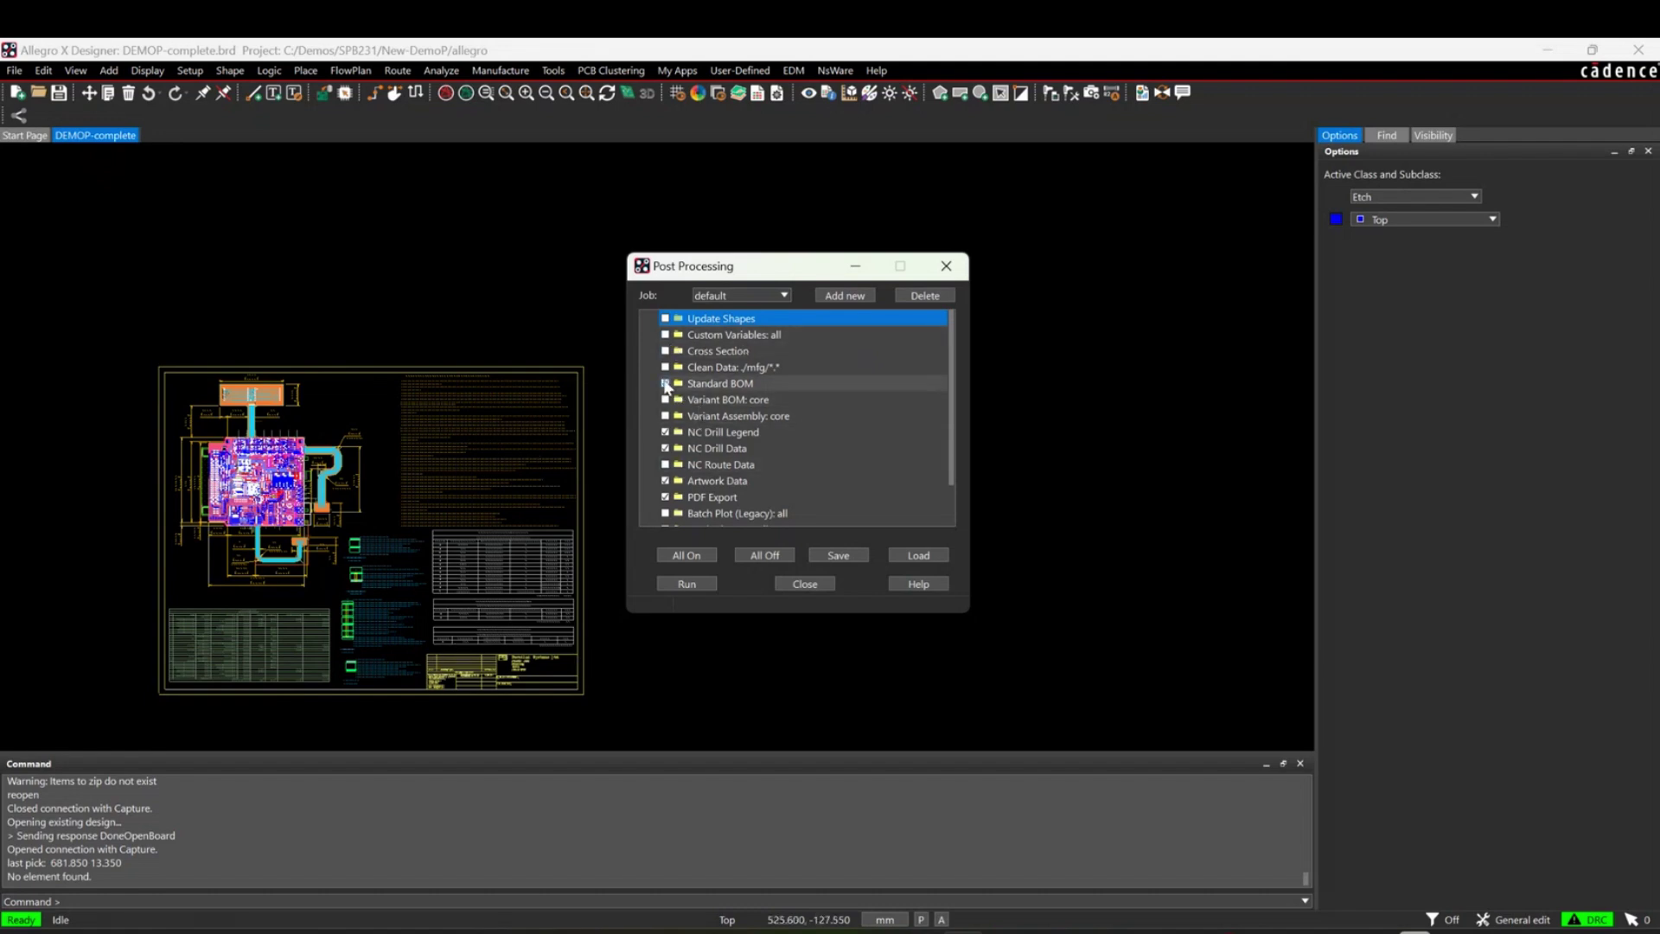
{"action": "left_click", "coordinate": [707, 385]}
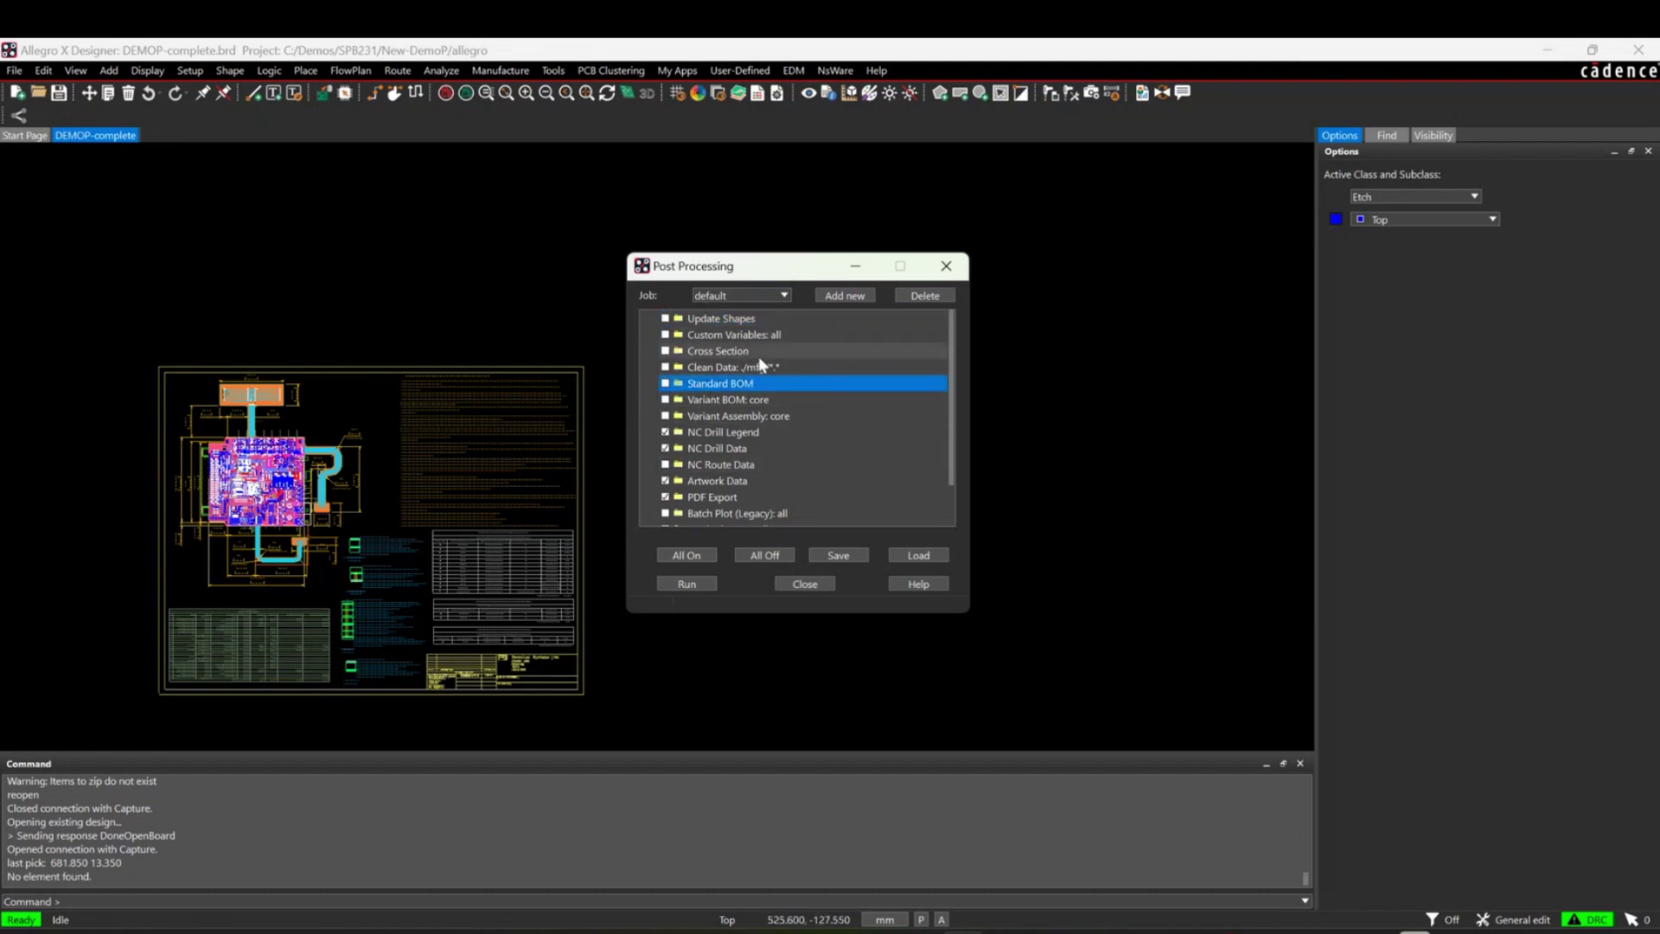
{"action": "left_click", "coordinate": [665, 434]}
{"action": "left_click", "coordinate": [665, 449]}
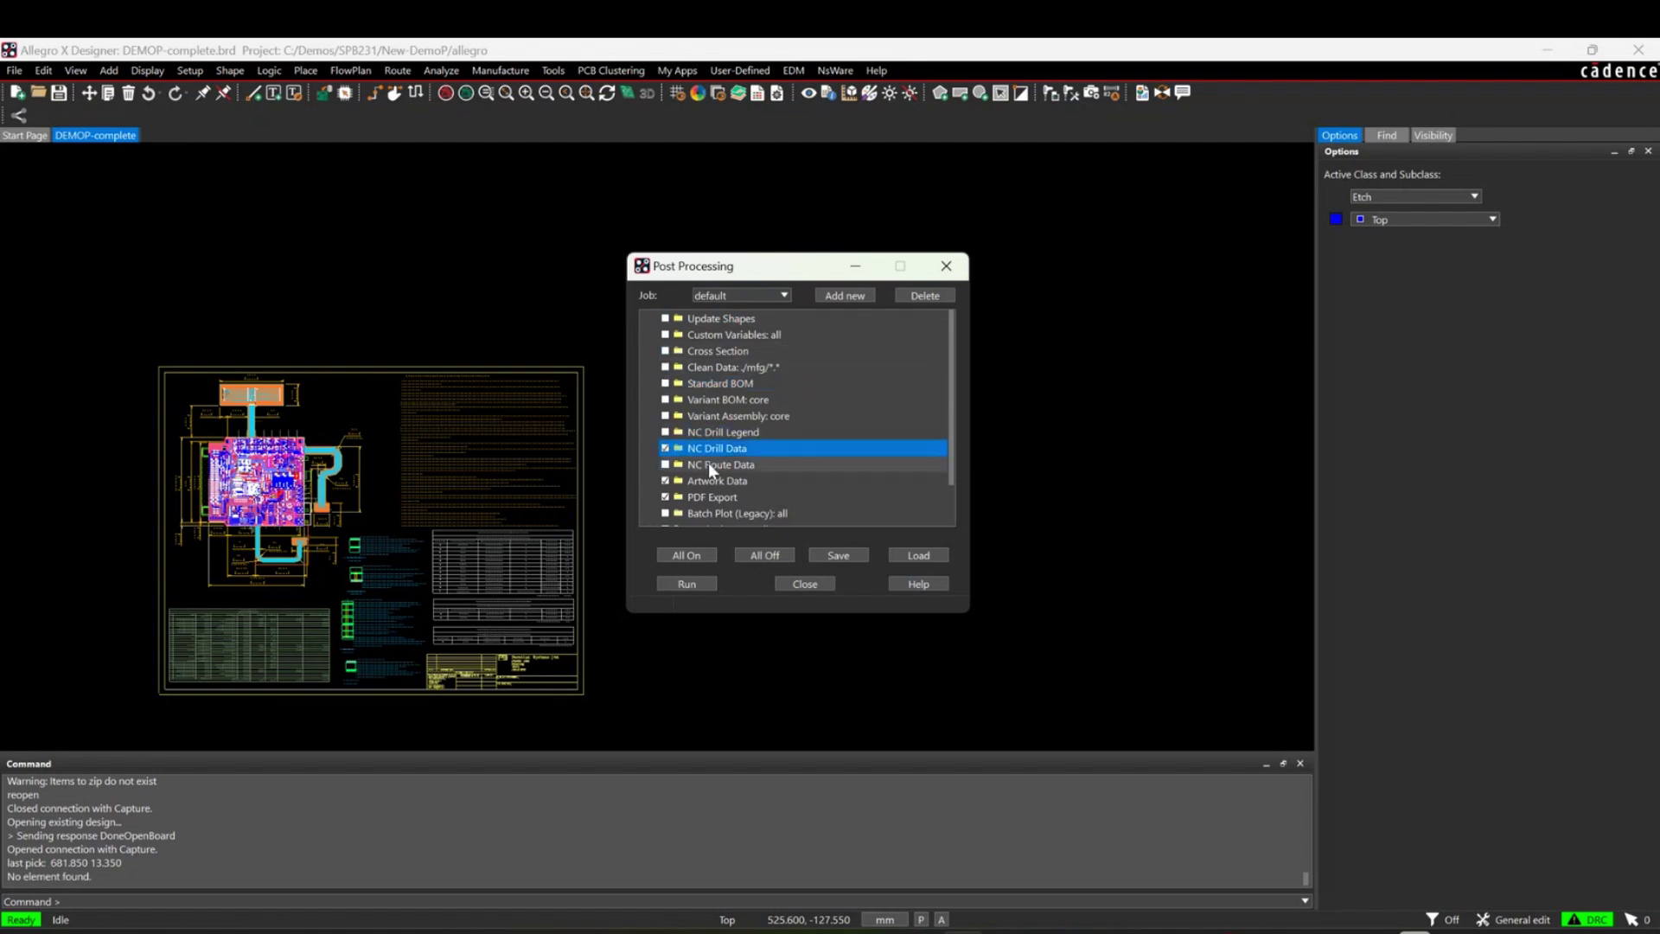
{"action": "left_click", "coordinate": [666, 481]}
{"action": "left_click", "coordinate": [666, 448]}
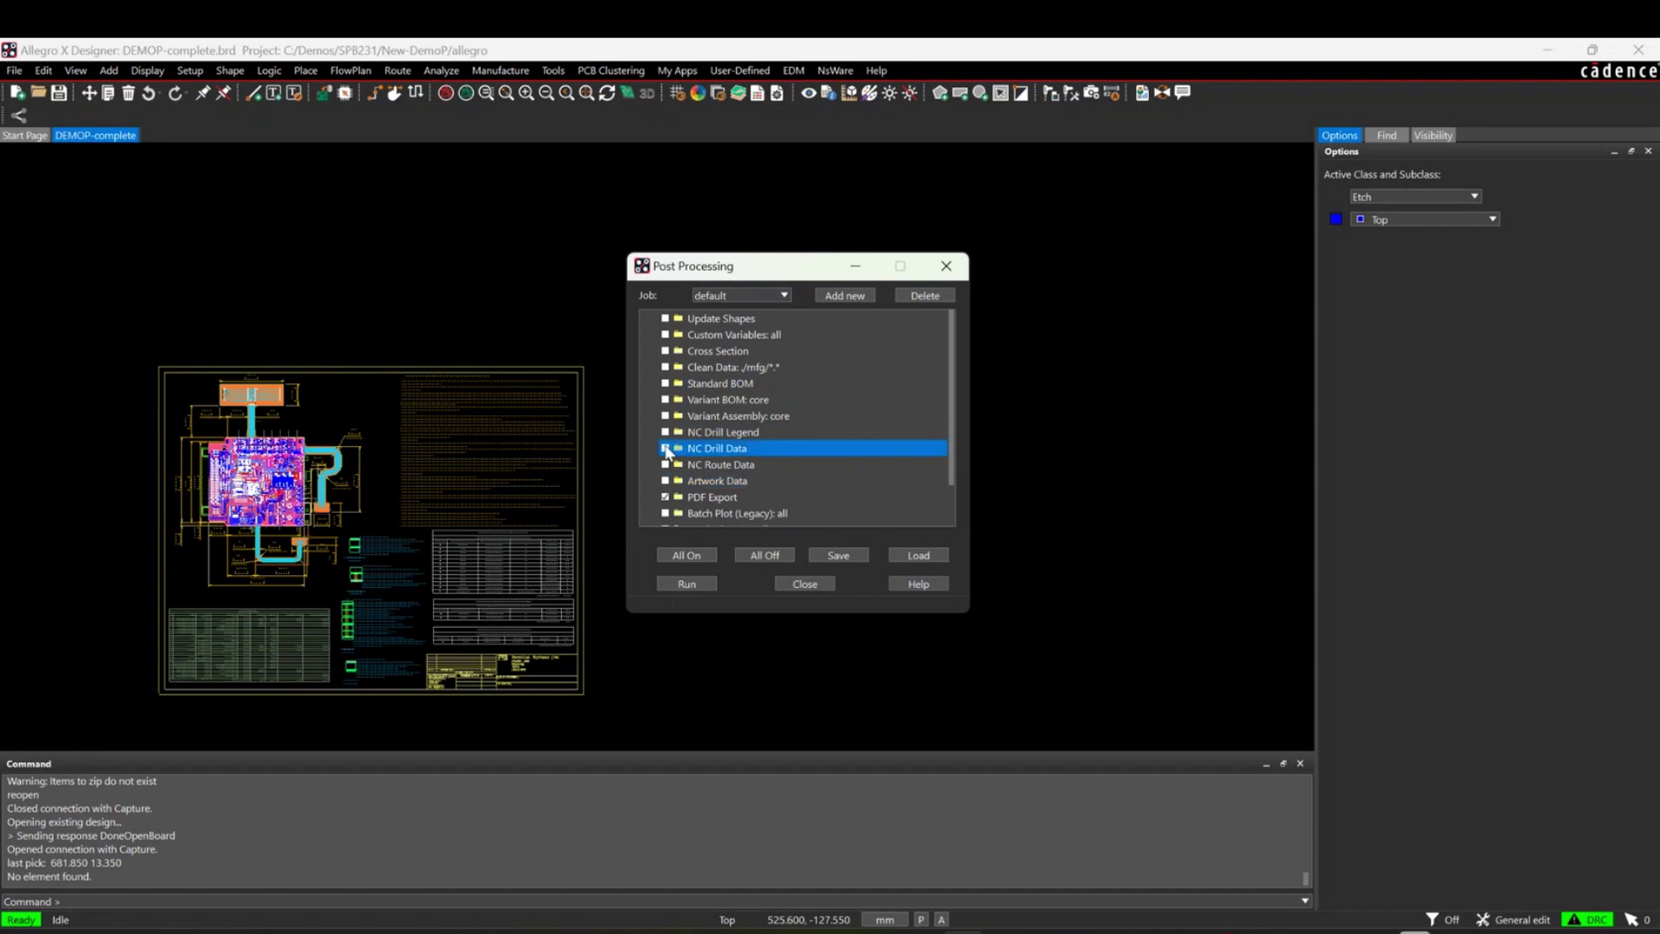
{"action": "left_click", "coordinate": [665, 481]}
{"action": "left_click", "coordinate": [666, 497]}
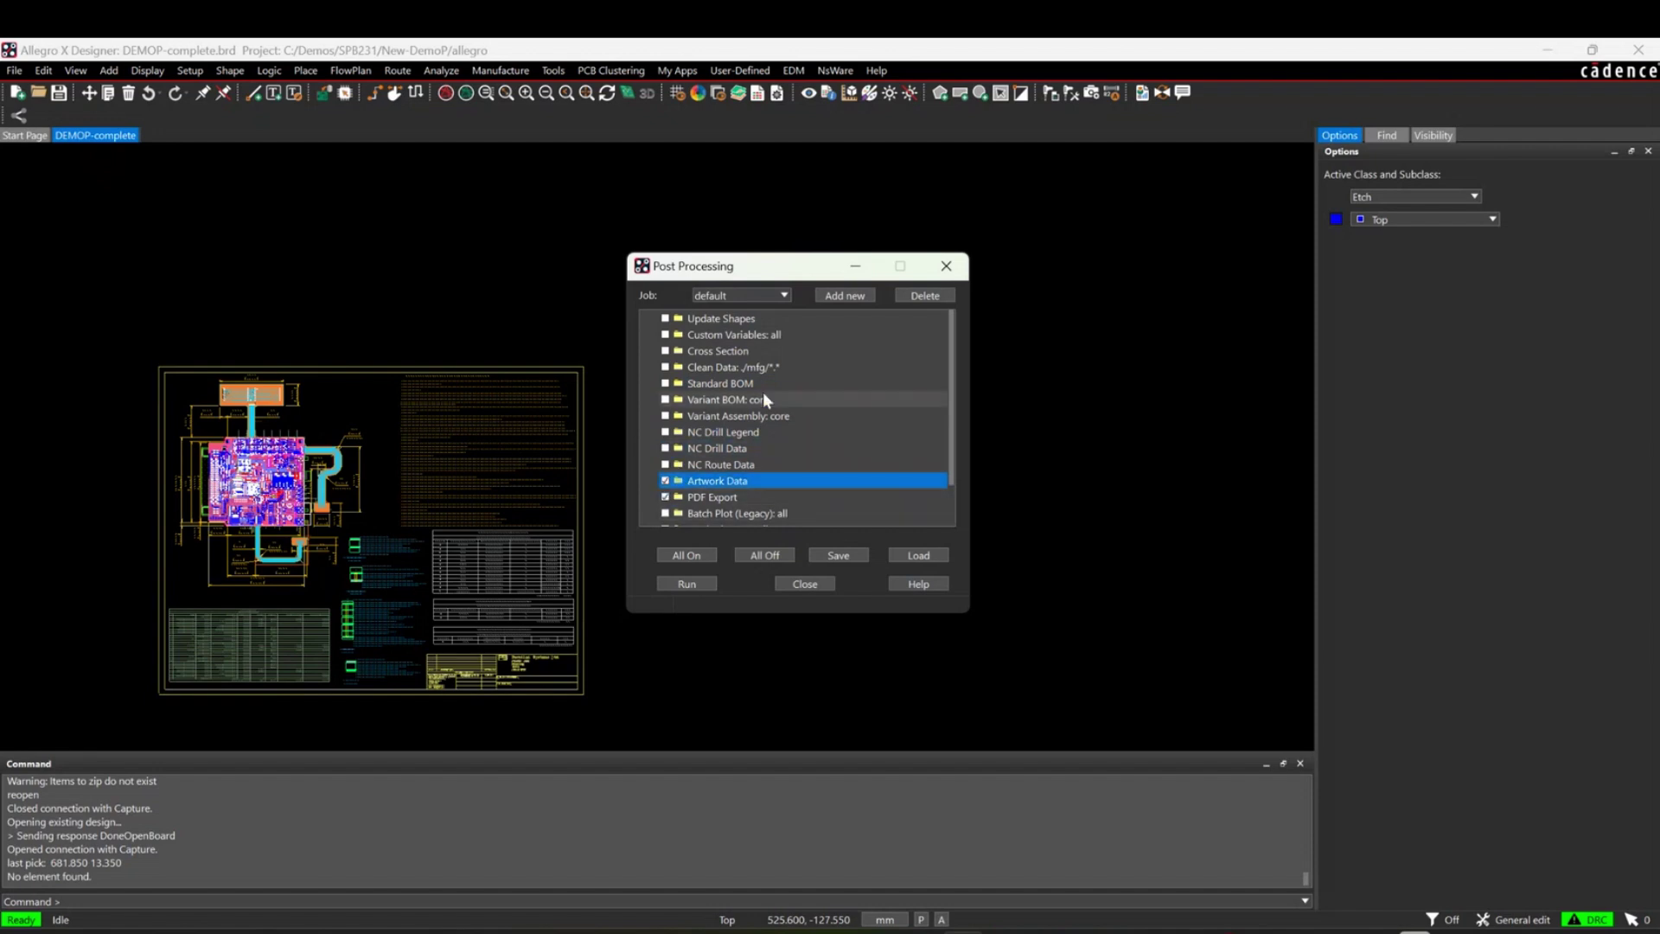
Step: Review the post-processing task list and examine the Artwork Data task's film setup without changing it
{"action": "scroll", "coordinate": [762, 391], "scroll_direction": "down", "scroll_amount": 1}
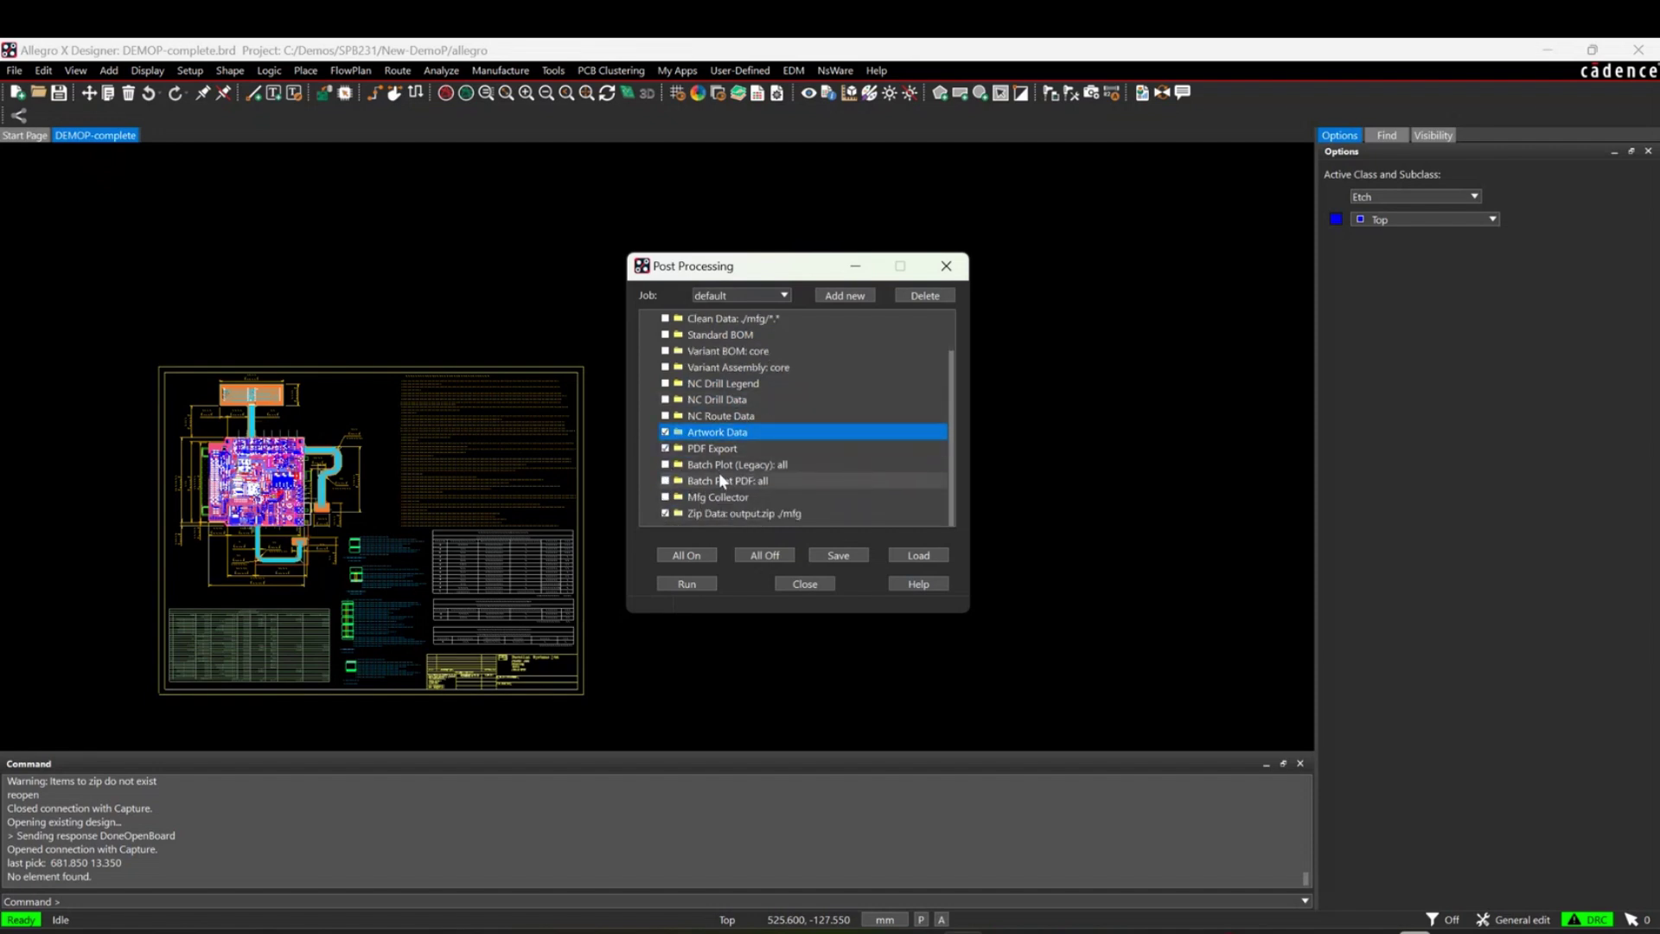
{"action": "scroll", "coordinate": [719, 475], "scroll_direction": "up", "scroll_amount": 1}
{"action": "scroll", "coordinate": [718, 472], "scroll_direction": "down", "scroll_amount": 1}
{"action": "scroll", "coordinate": [725, 419], "scroll_direction": "up", "scroll_amount": 1}
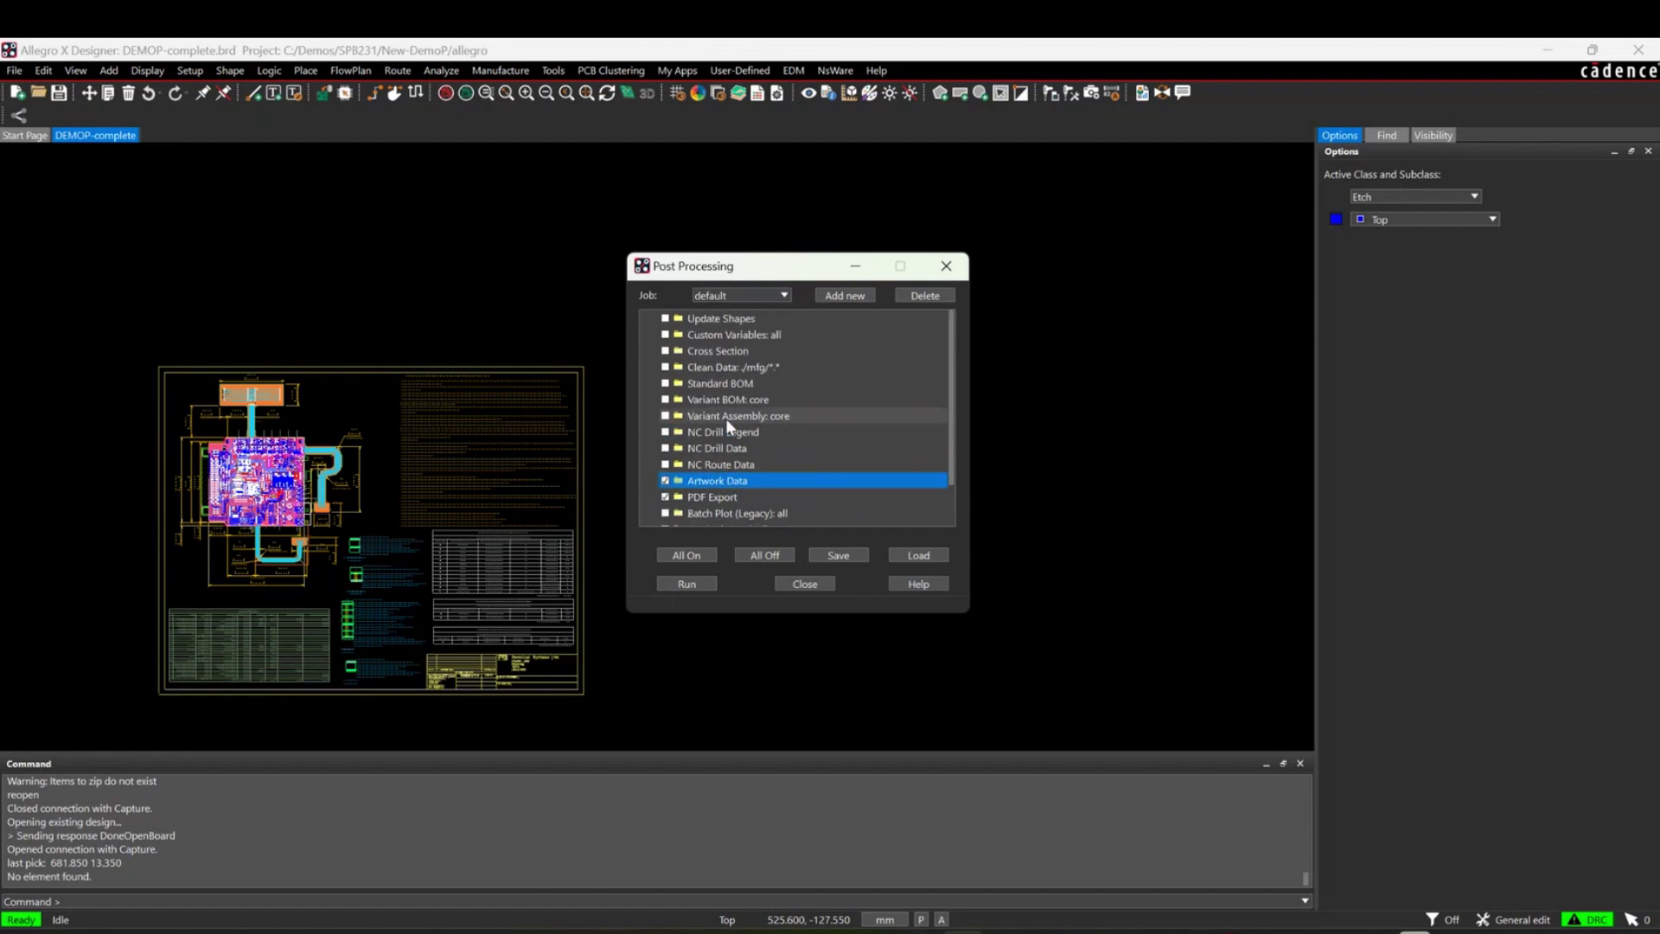
{"action": "scroll", "coordinate": [735, 423], "scroll_direction": "down", "scroll_amount": 1}
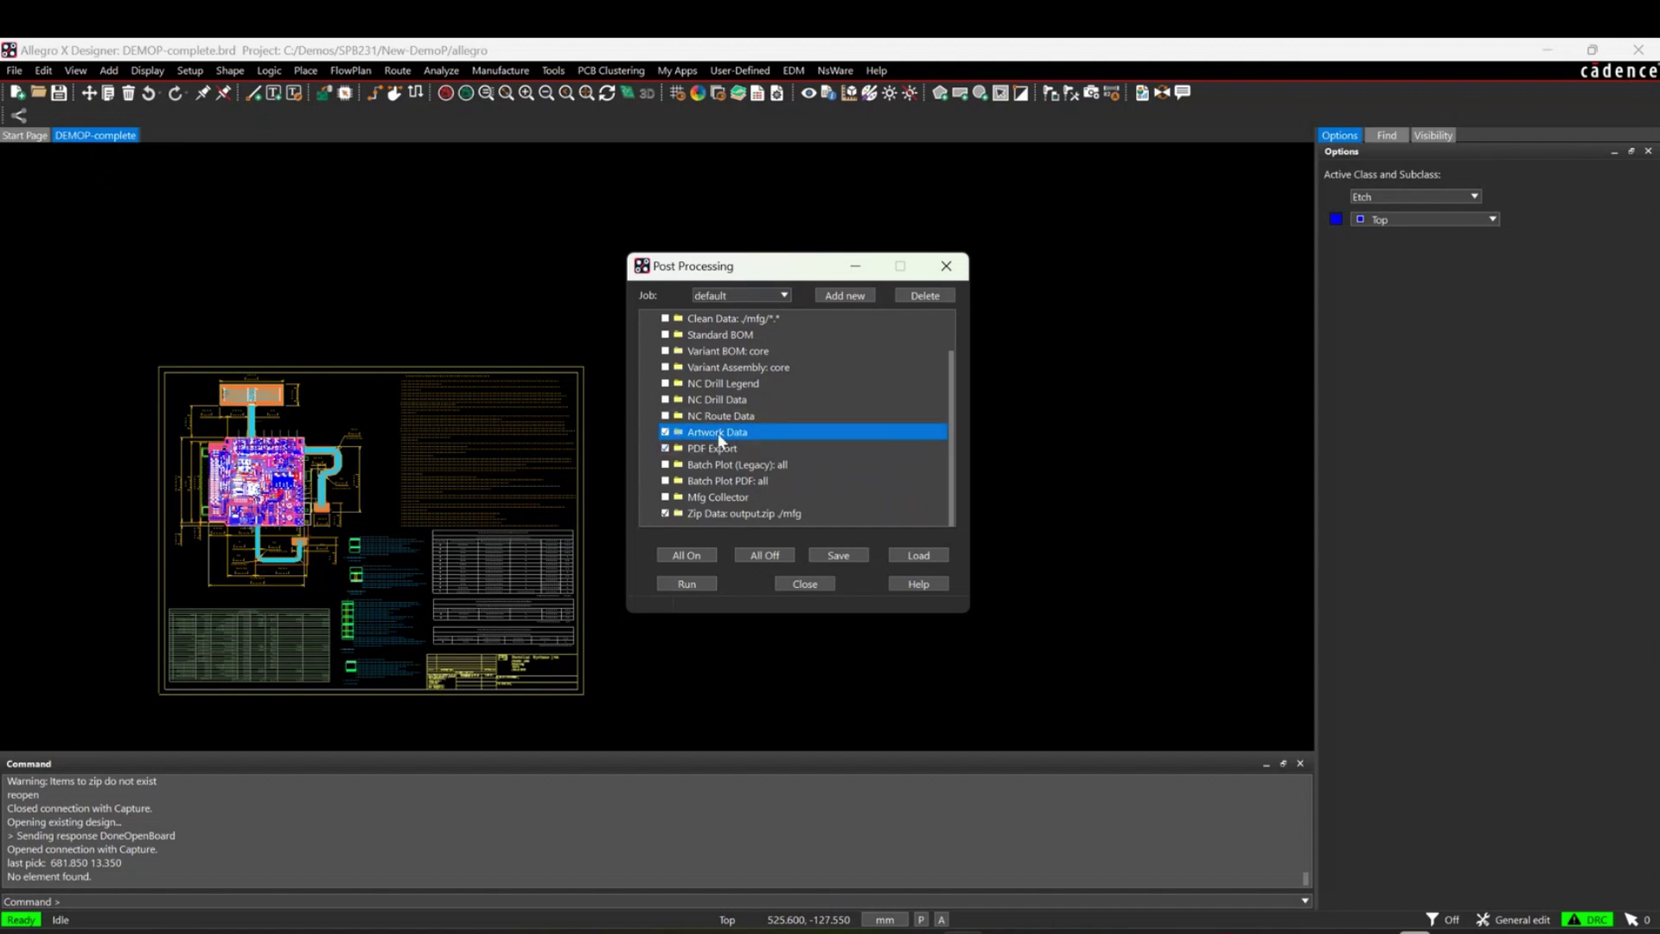
{"action": "right_click", "coordinate": [717, 433]}
{"action": "left_click", "coordinate": [754, 525]}
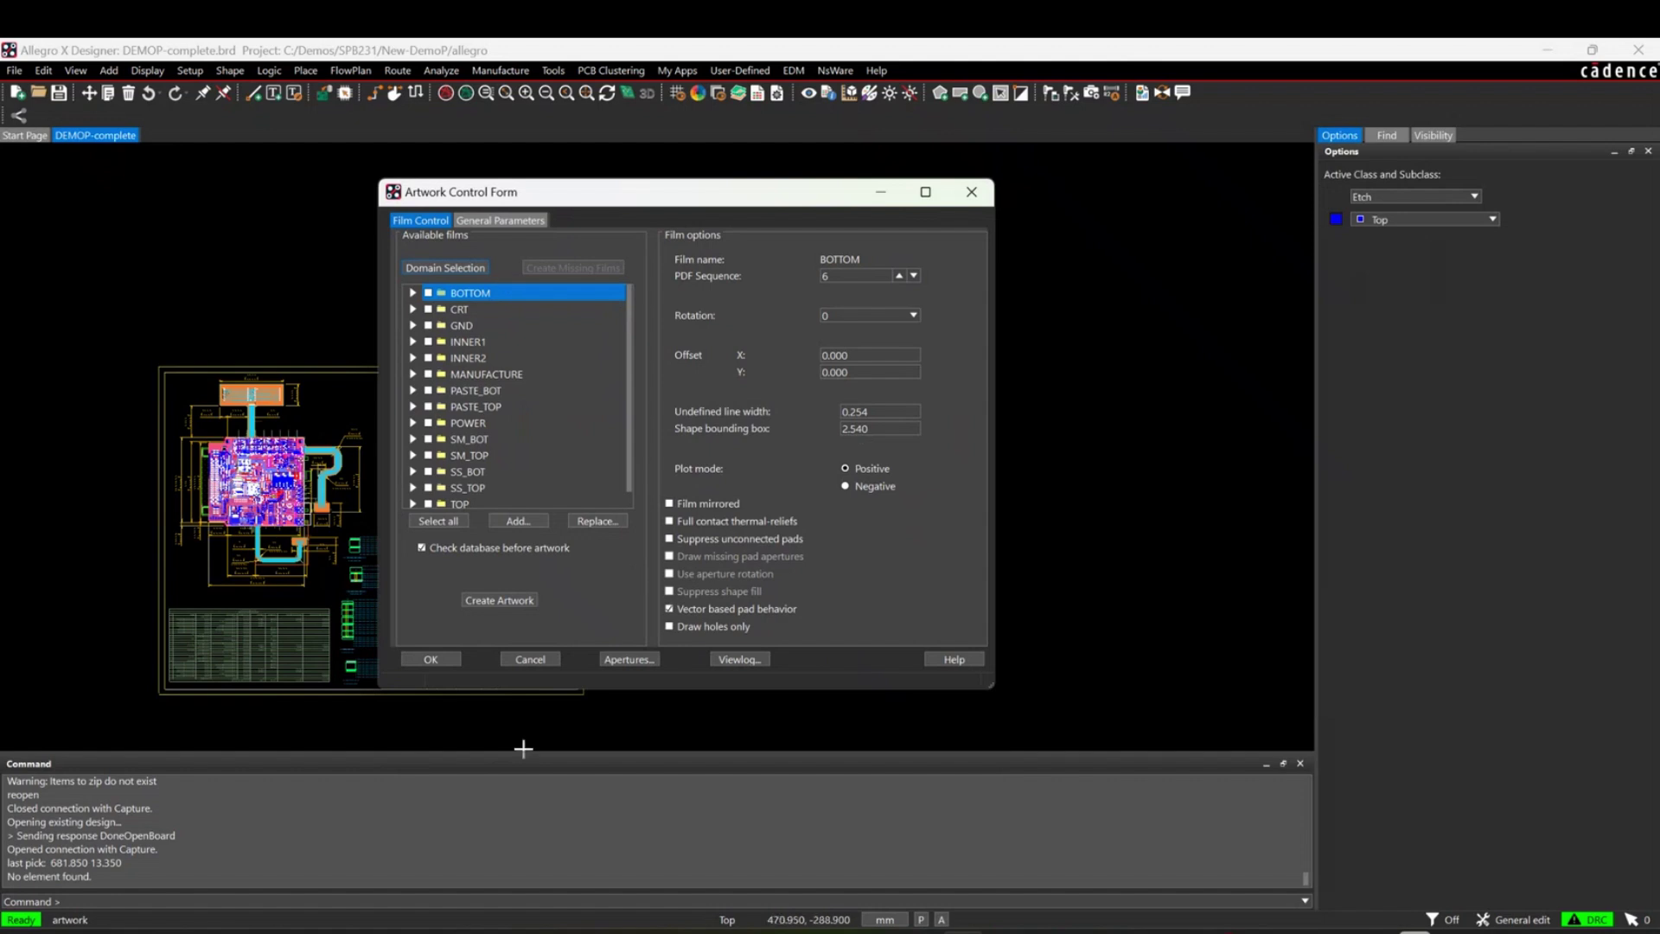
{"action": "left_click", "coordinate": [538, 661]}
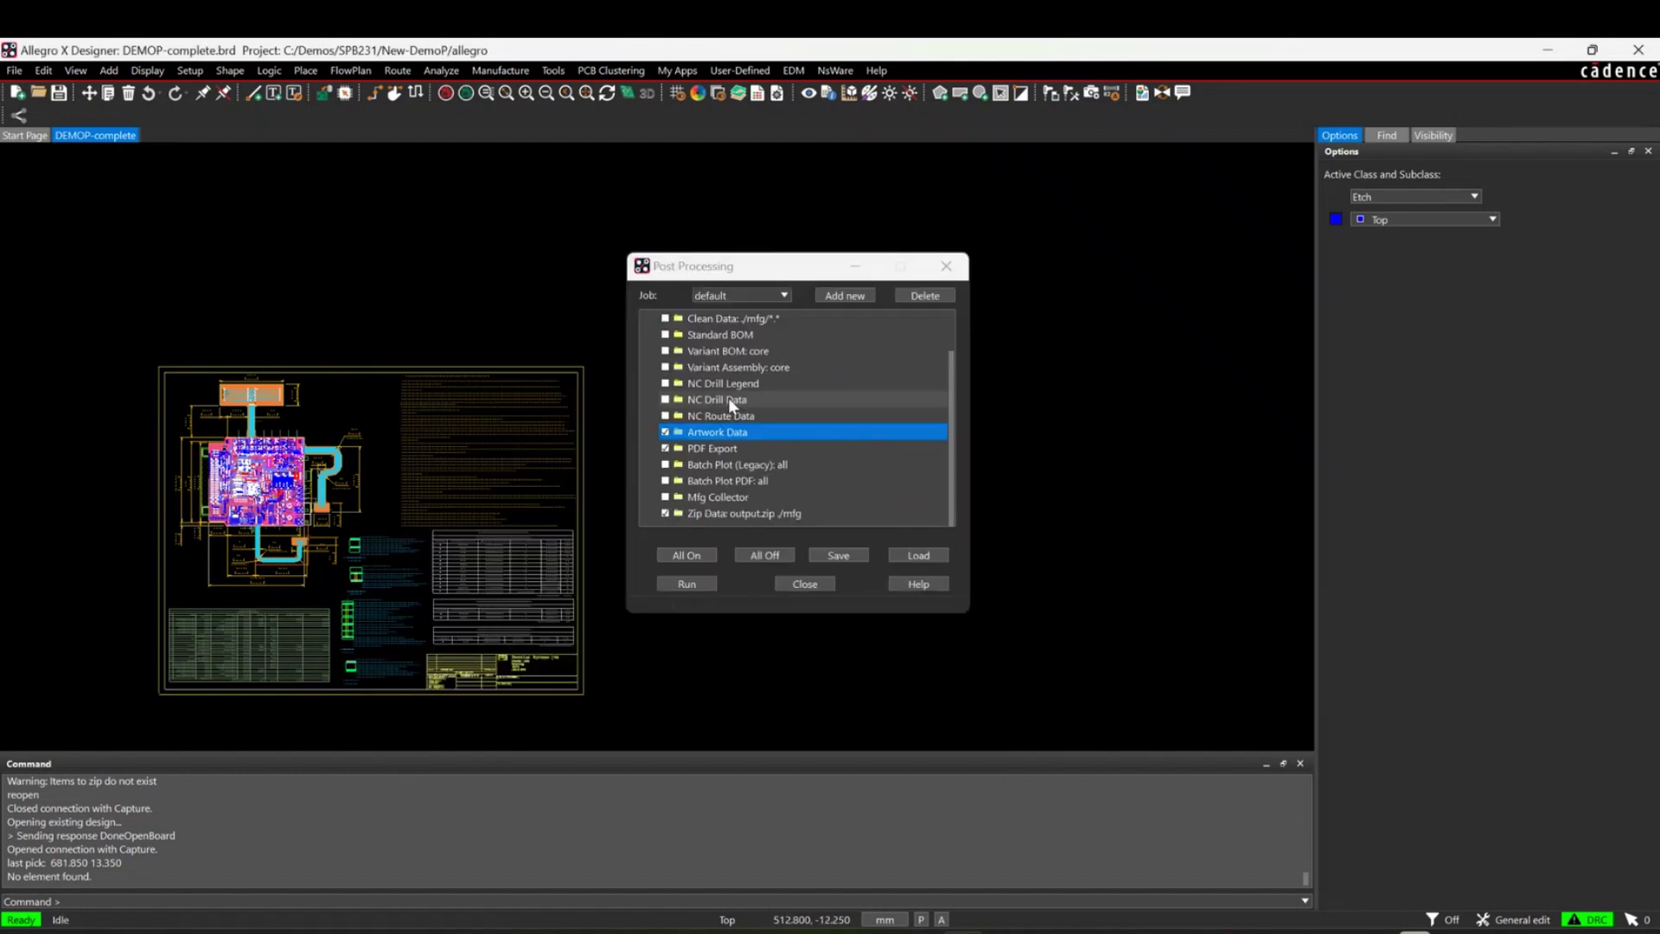
Step: Examine the setup options of the NC Drill Legend and NC Drill Data tasks
{"action": "right_click", "coordinate": [730, 383]}
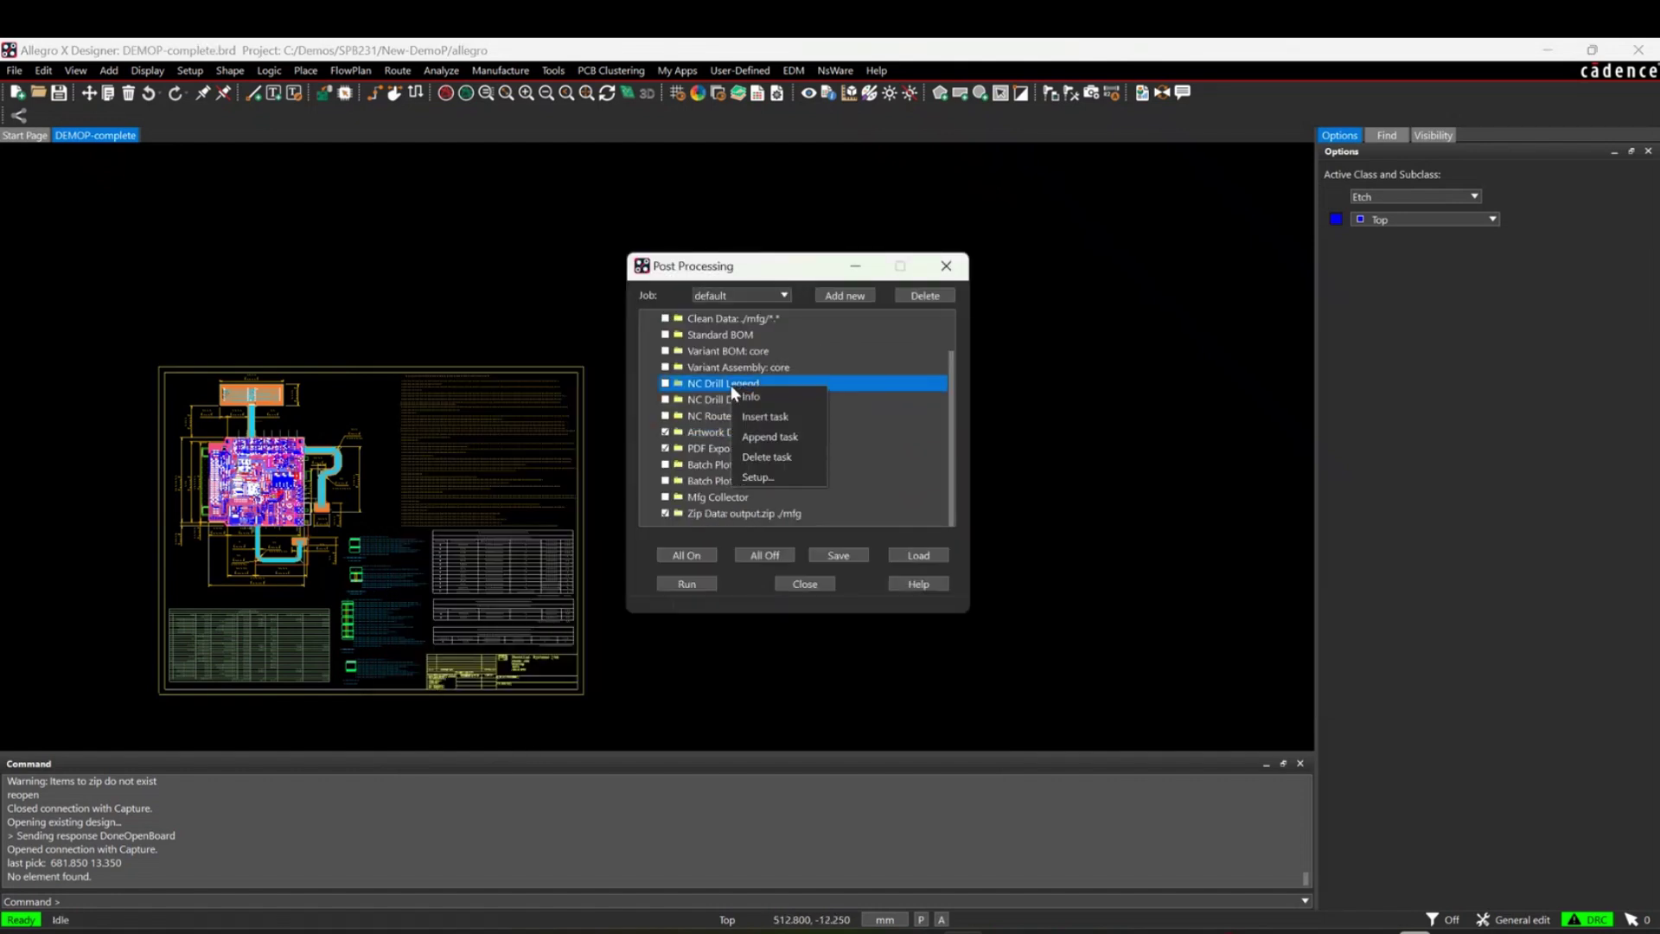
{"action": "left_click", "coordinate": [763, 477]}
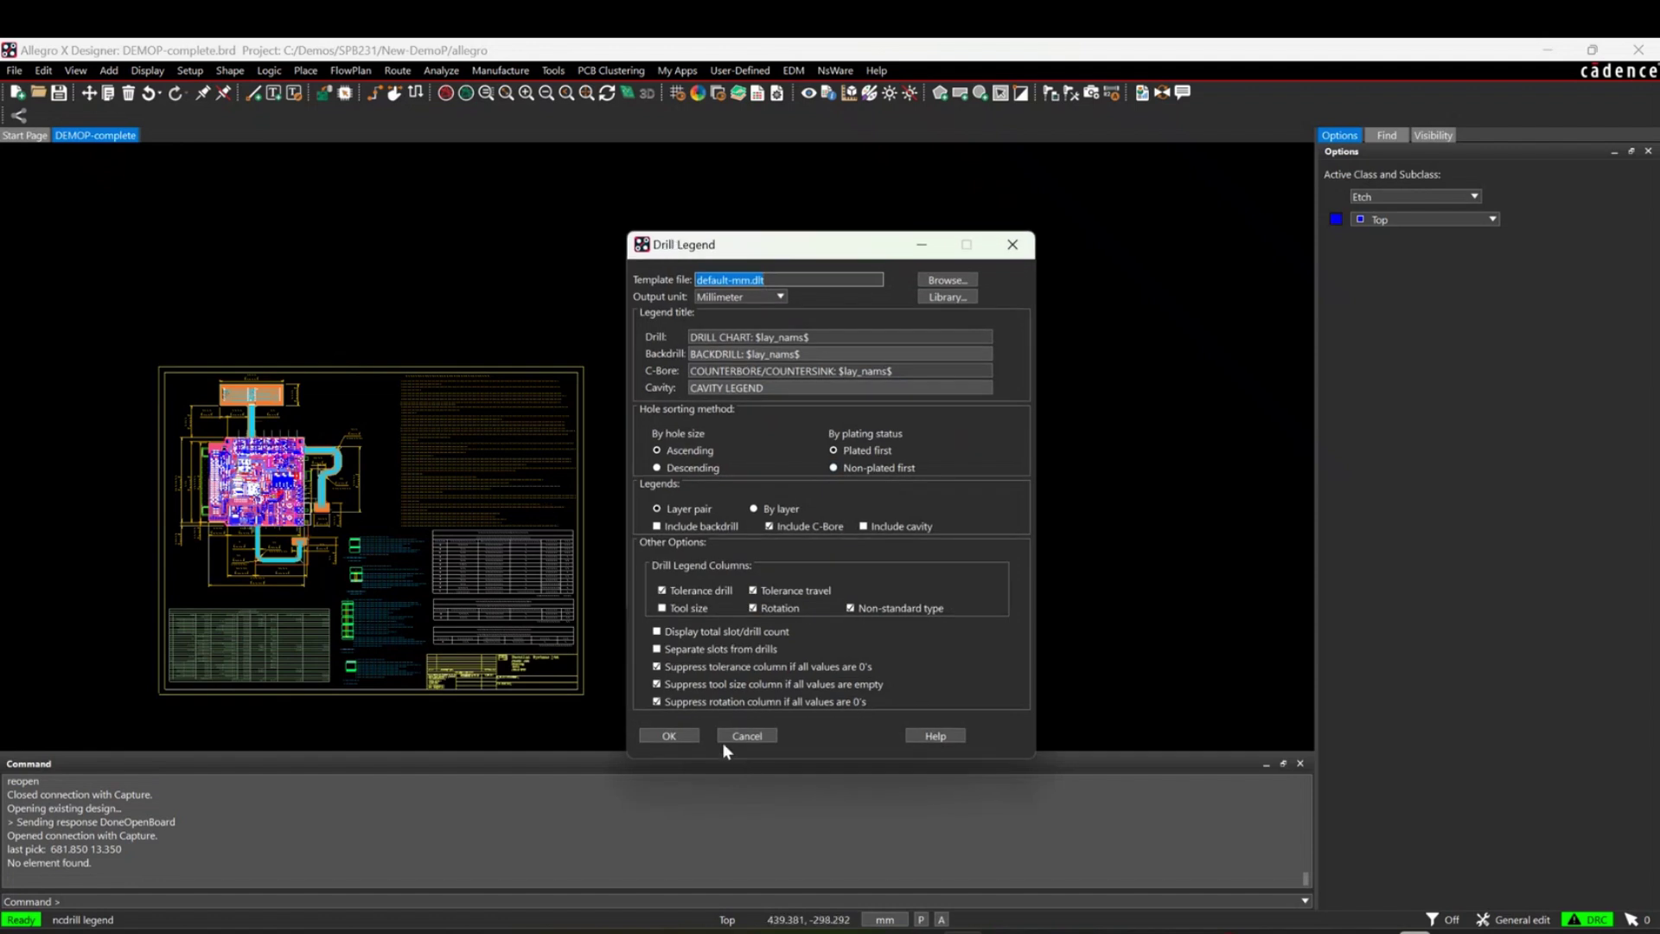
{"action": "left_click", "coordinate": [747, 736]}
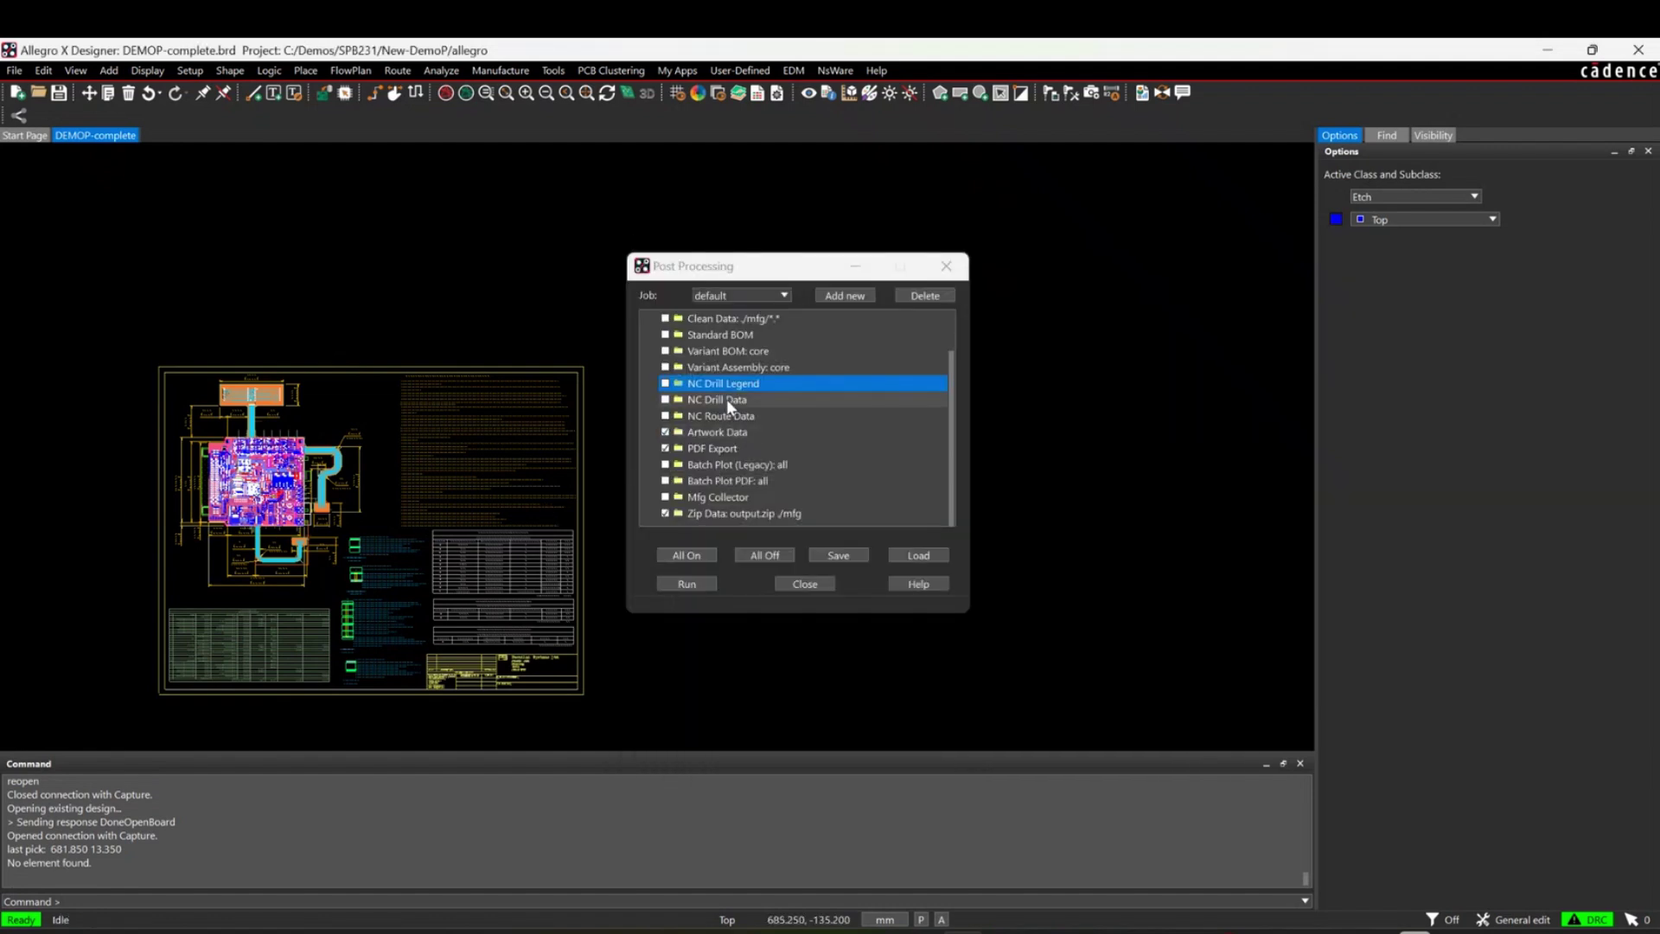
{"action": "right_click", "coordinate": [728, 401]}
{"action": "left_click", "coordinate": [766, 489]}
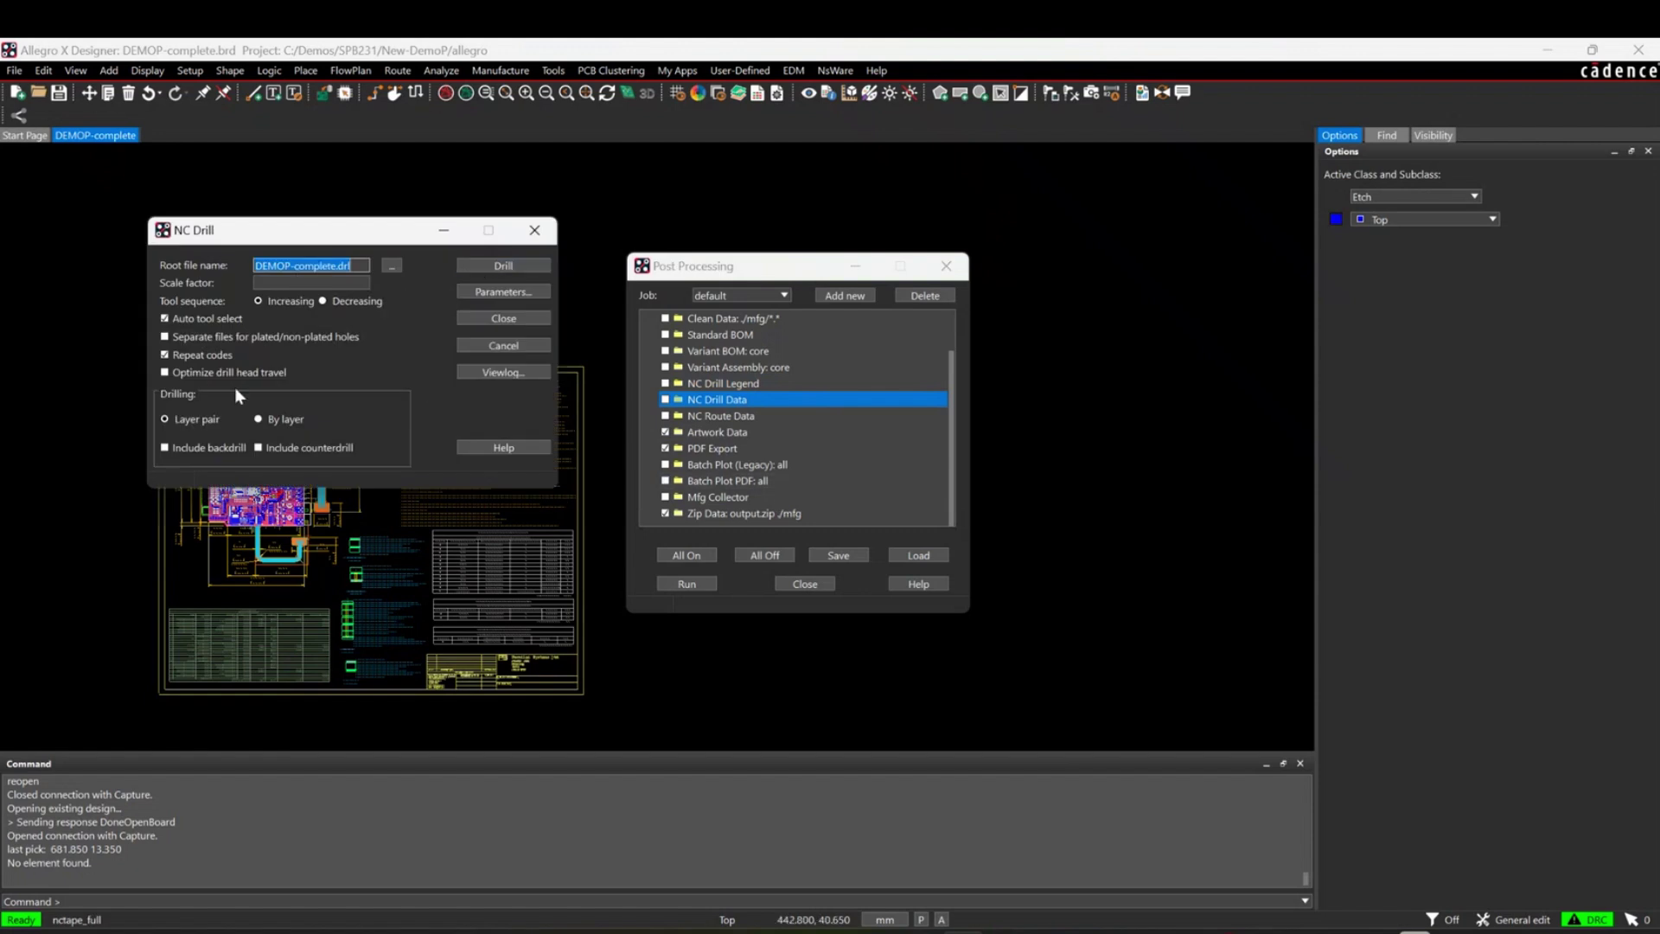
{"action": "left_click", "coordinate": [504, 320]}
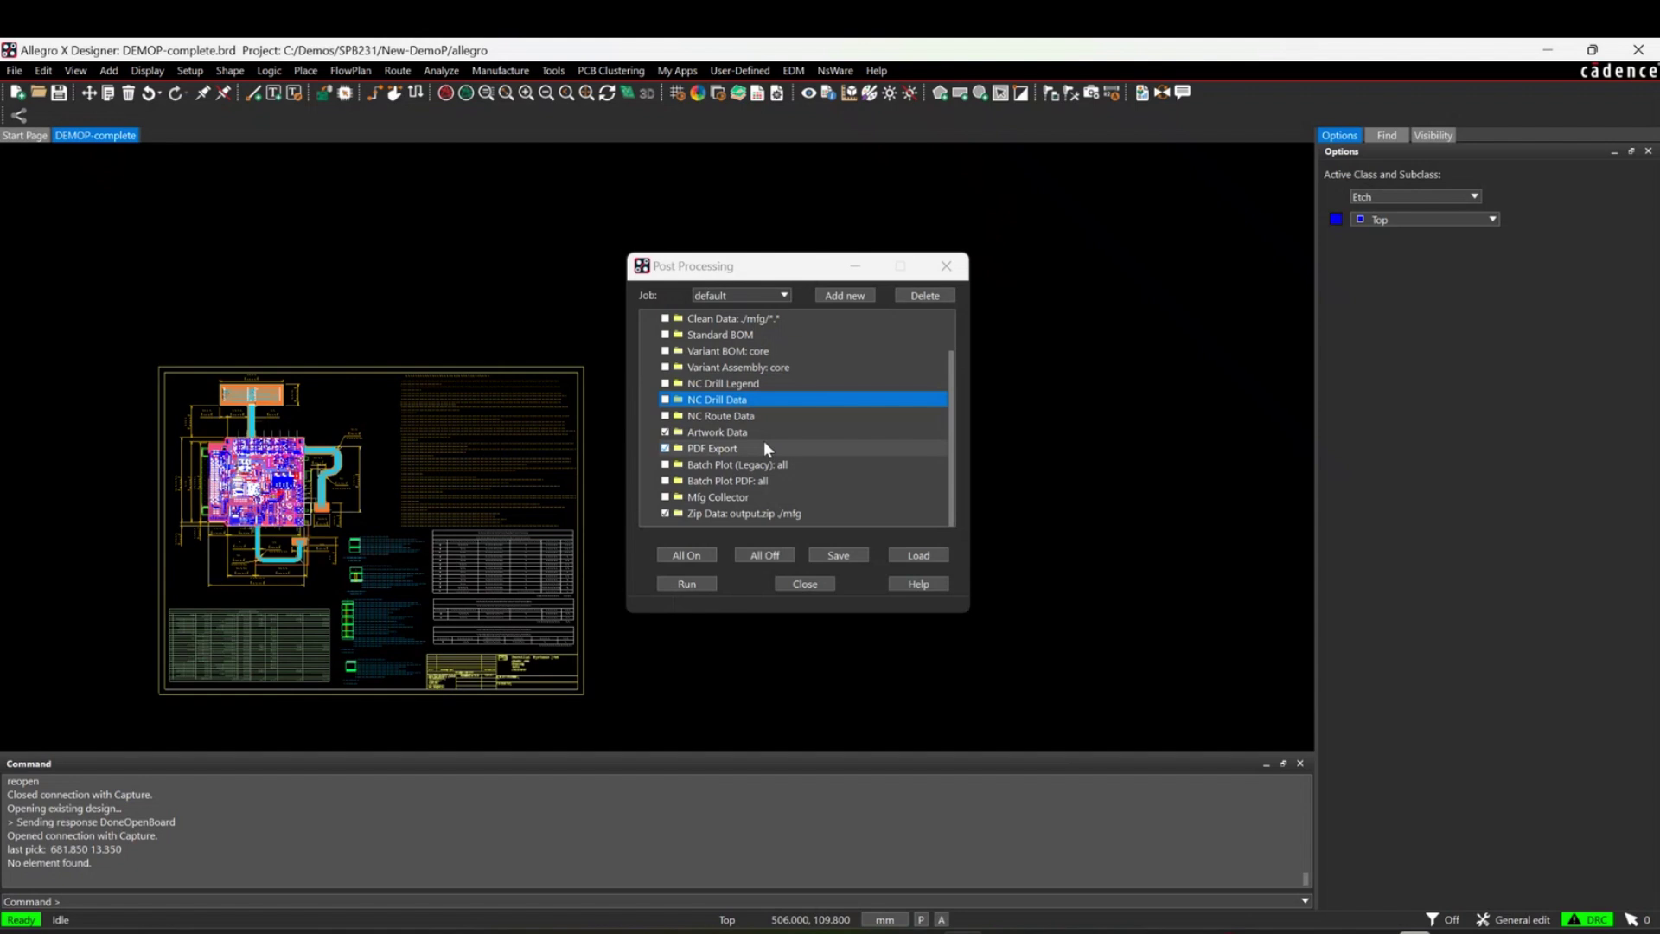
Step: Start inserting a new task before NC Drill Data and examine the available predefined task types
{"action": "scroll", "coordinate": [764, 443], "scroll_direction": "up", "scroll_amount": 1}
{"action": "scroll", "coordinate": [765, 443], "scroll_direction": "down", "scroll_amount": 1}
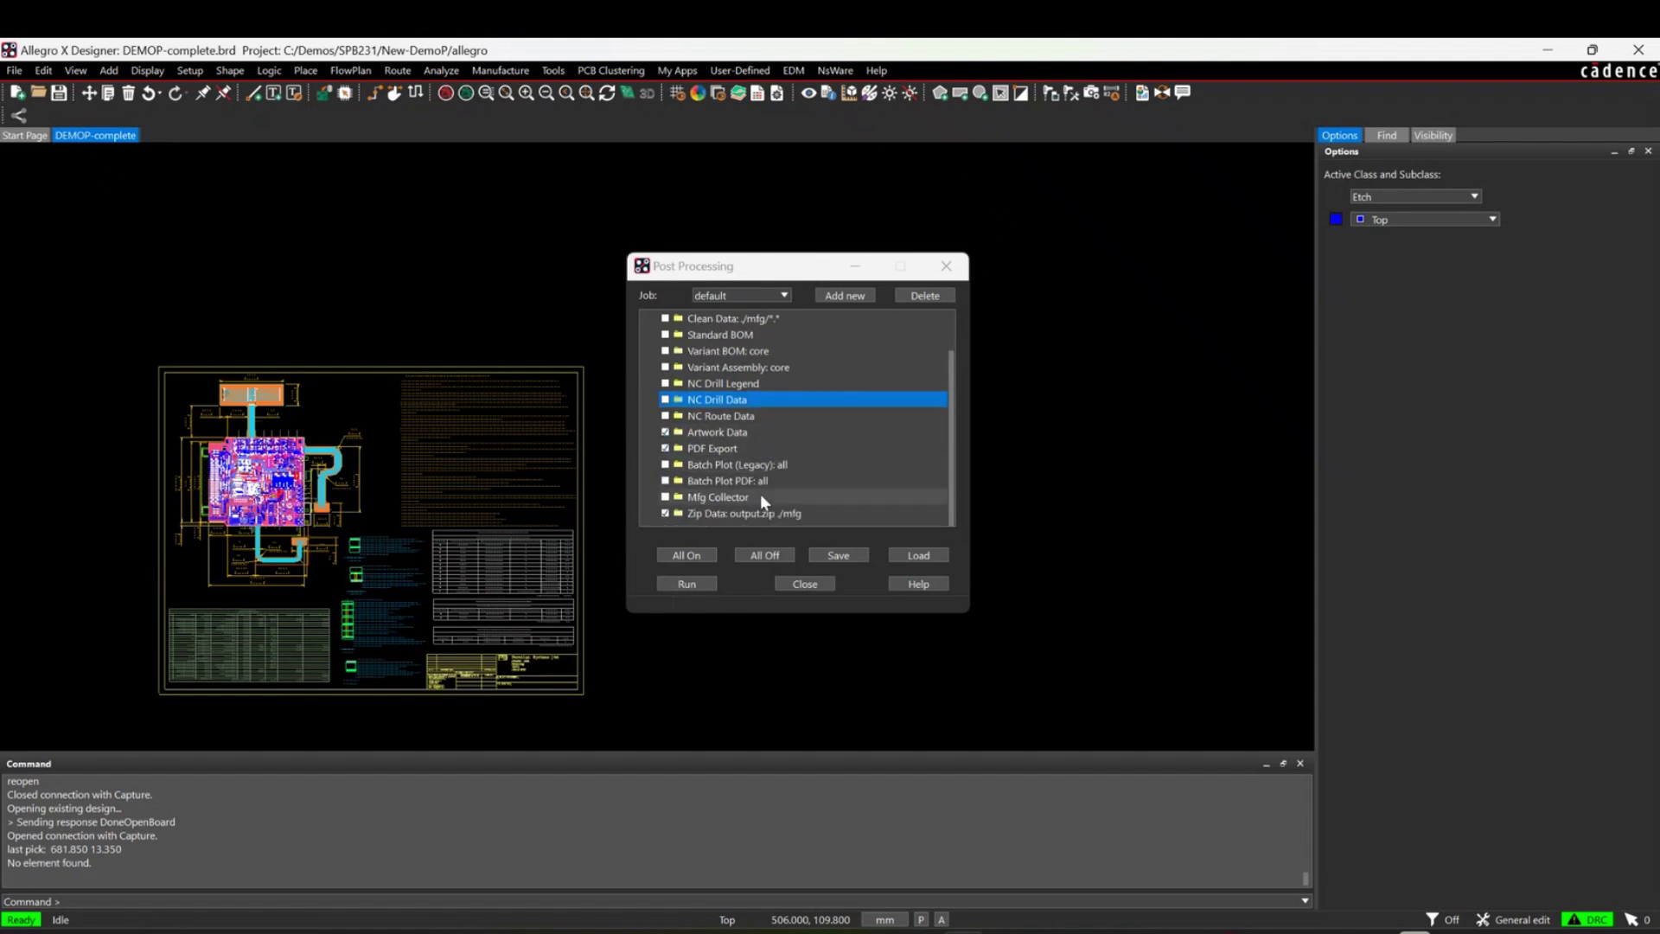
{"action": "scroll", "coordinate": [761, 456], "scroll_direction": "up", "scroll_amount": 1}
{"action": "scroll", "coordinate": [760, 456], "scroll_direction": "down", "scroll_amount": 1}
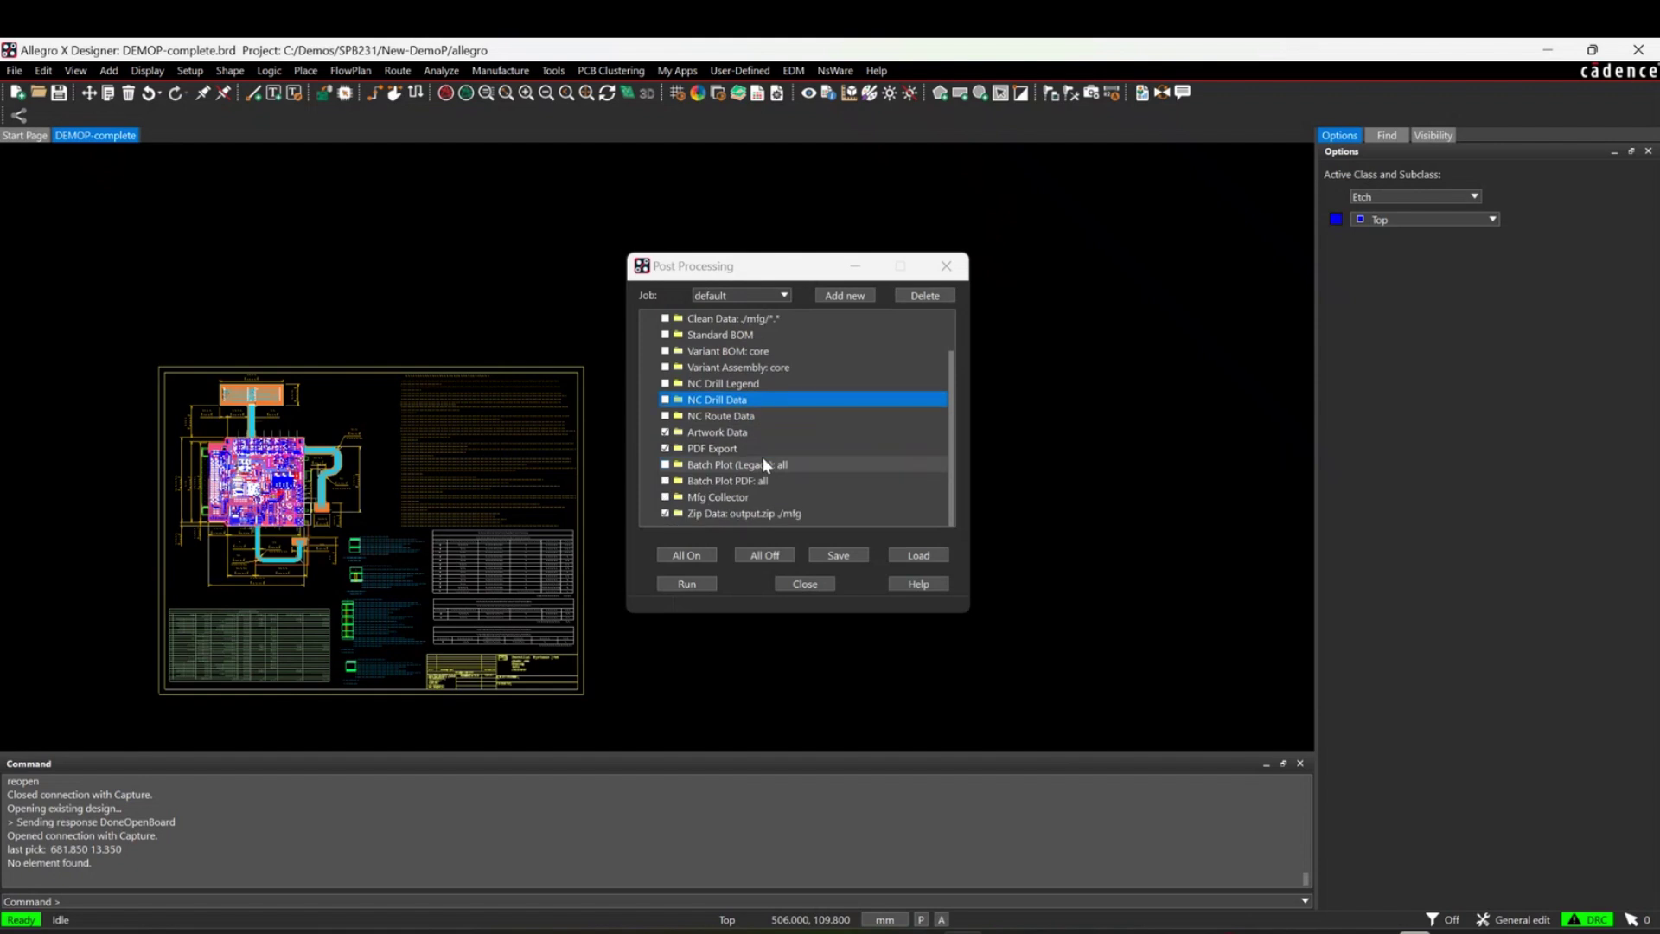
{"action": "right_click", "coordinate": [713, 401]}
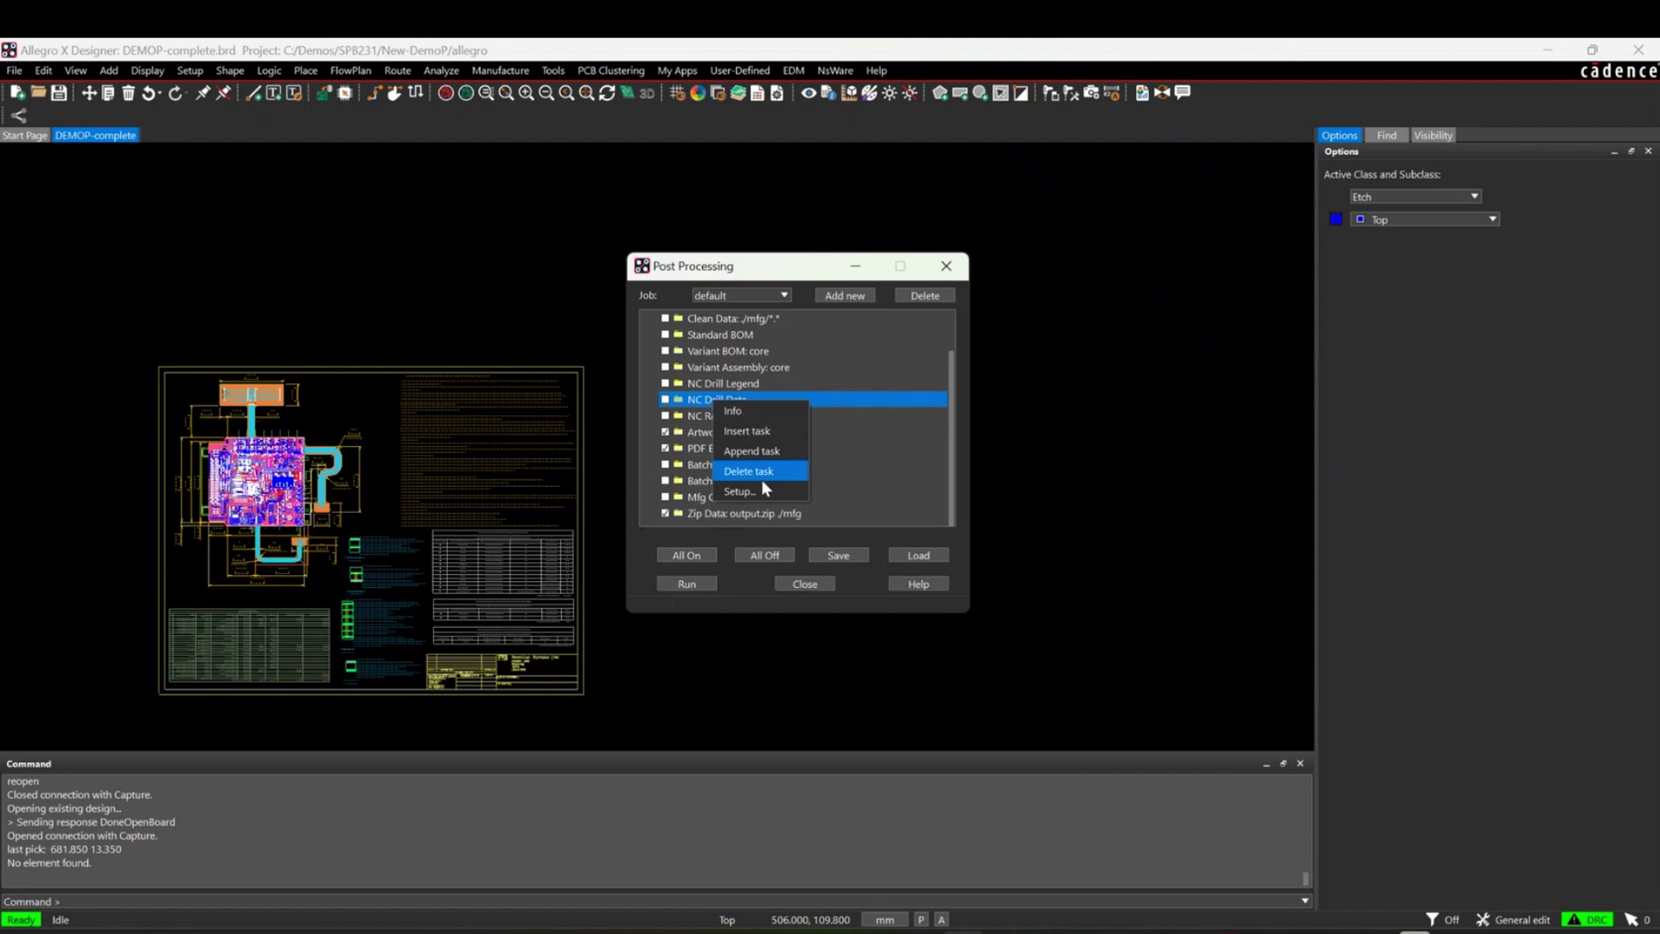
{"action": "left_click", "coordinate": [755, 429]}
{"action": "left_click", "coordinate": [531, 313]}
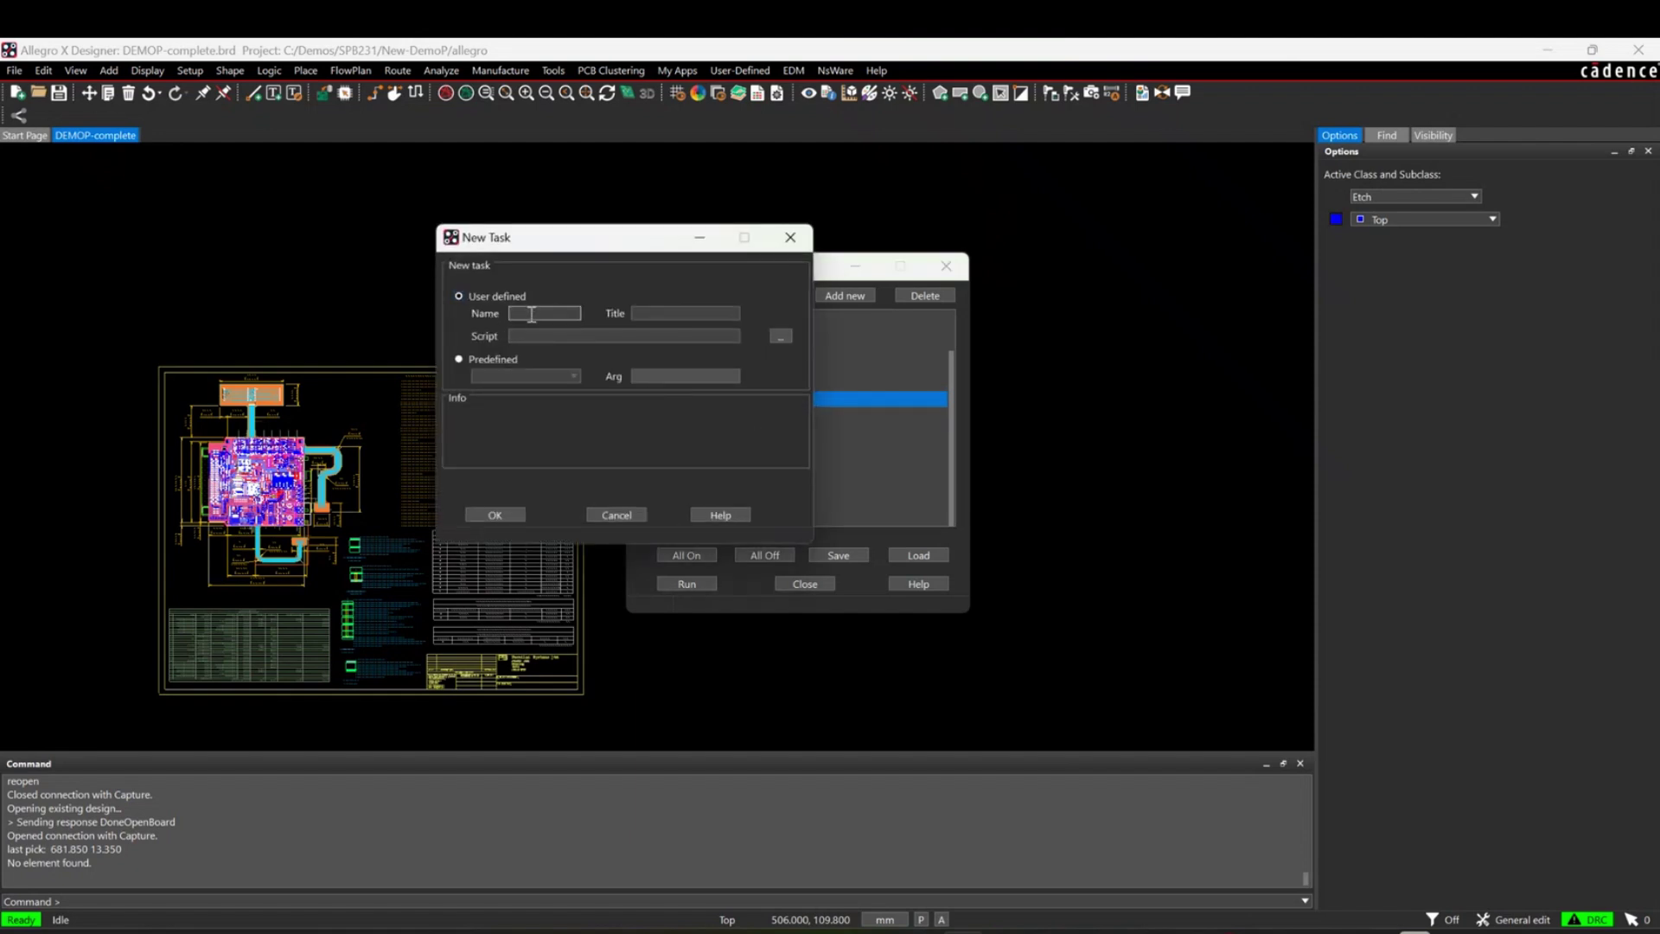
{"action": "left_click", "coordinate": [459, 359]}
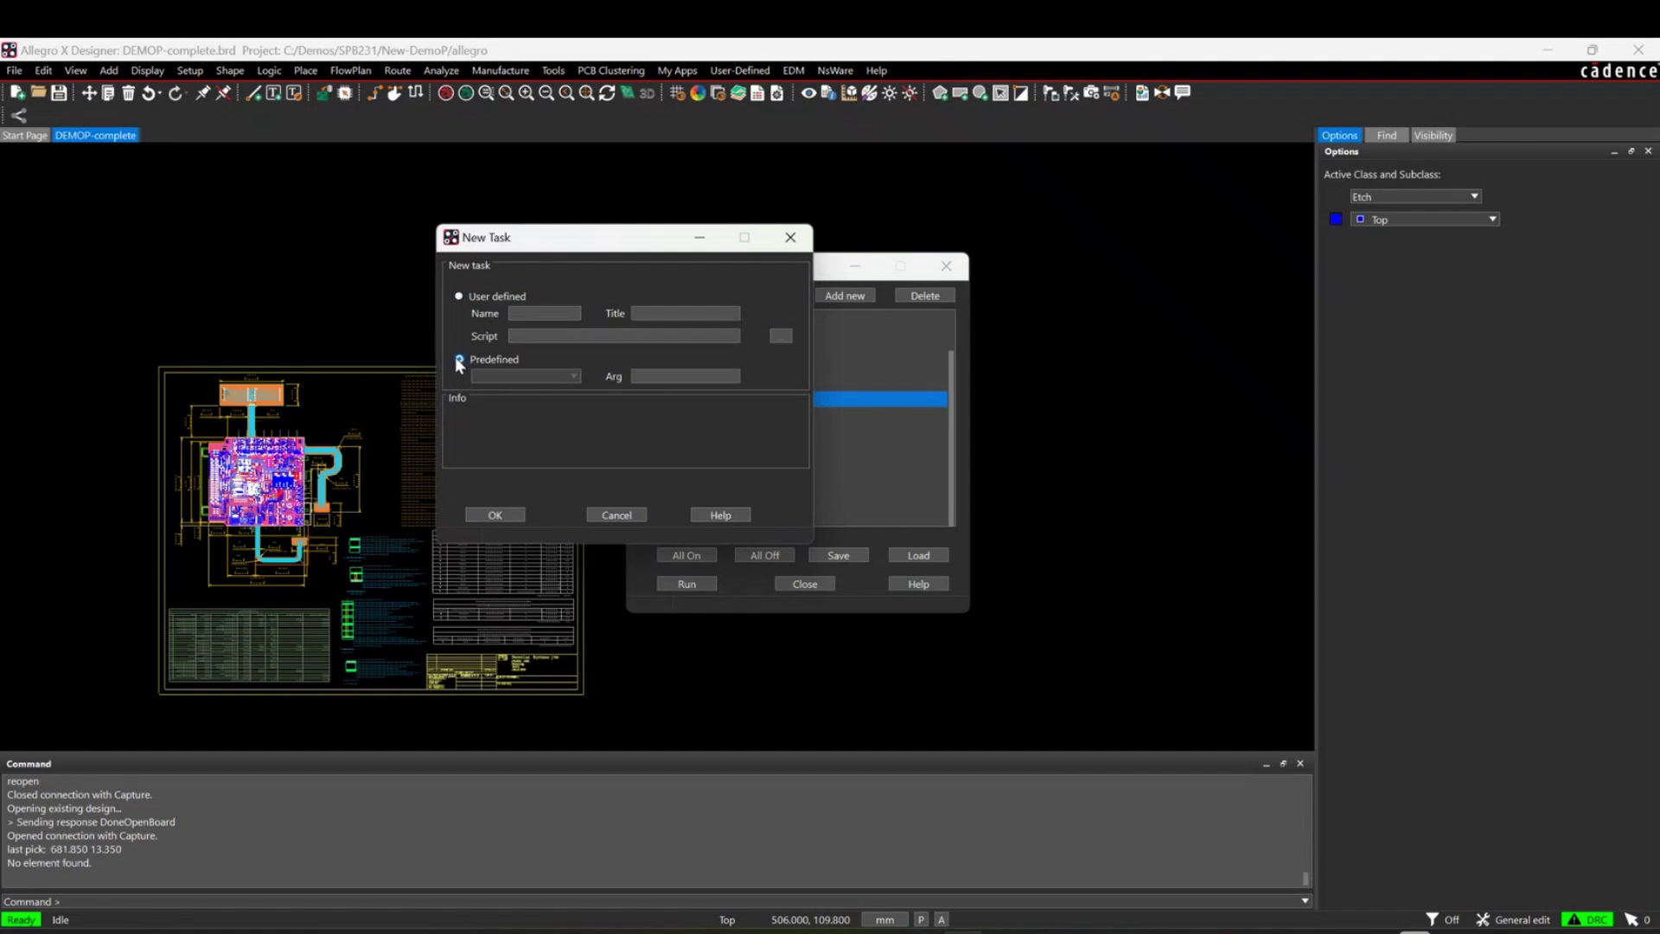
{"action": "left_click", "coordinate": [571, 376]}
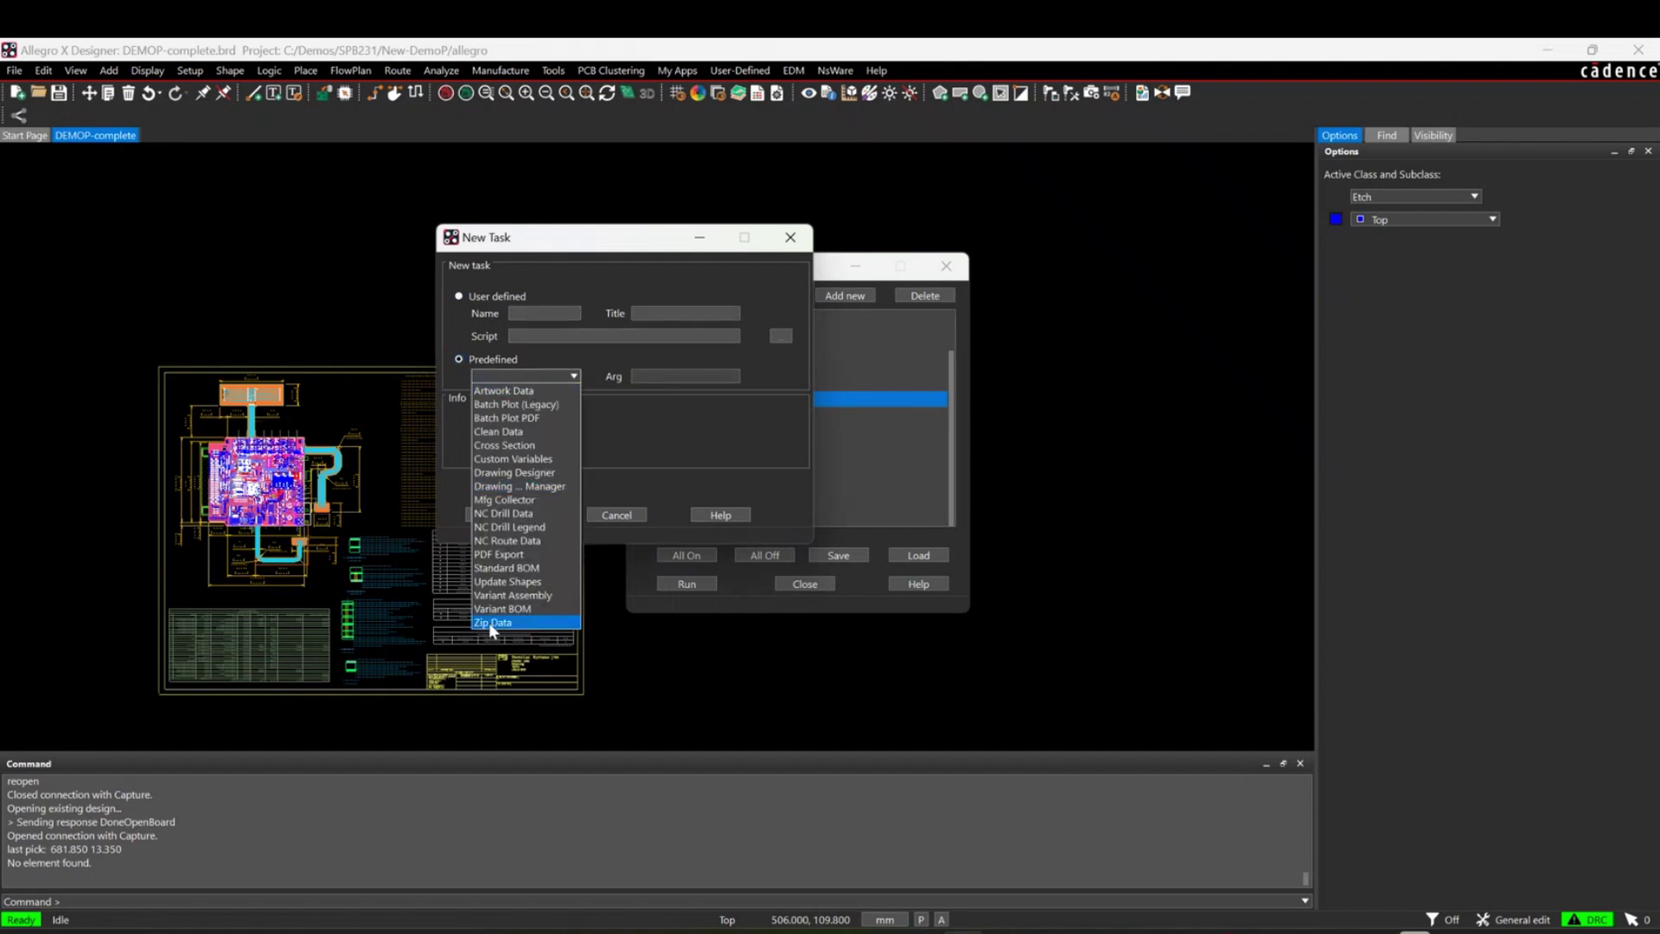
{"action": "left_click", "coordinate": [650, 441]}
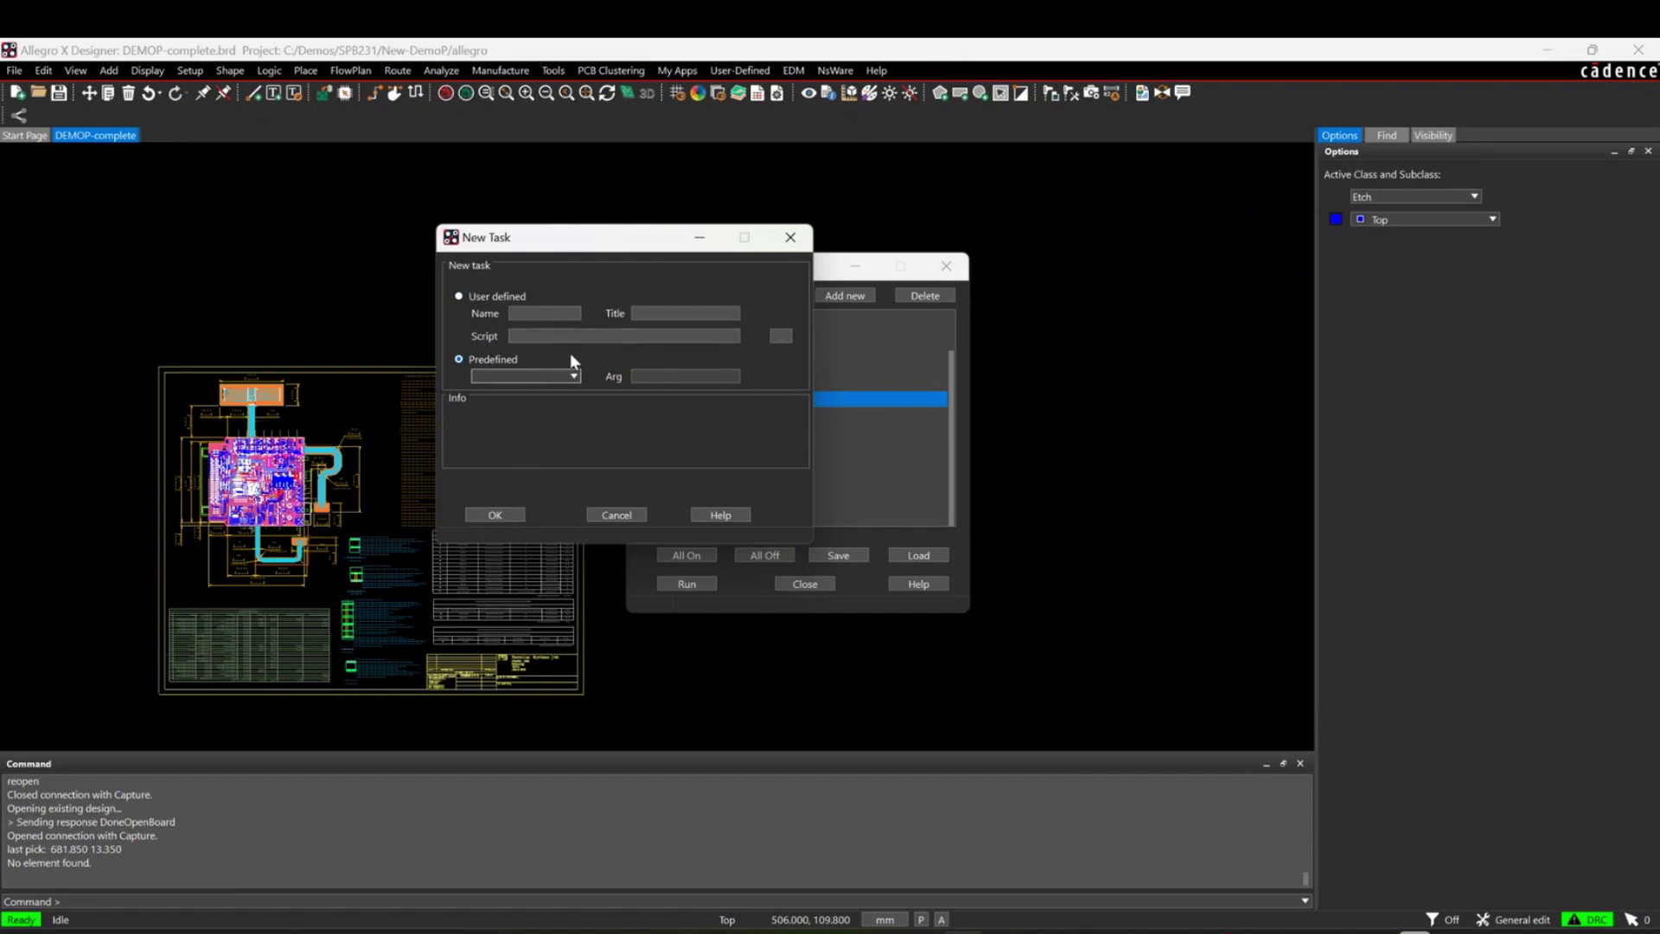
Step: Create a user-defined task named ODB++ with the title ODB++ Generation that runs the generate_odb.scr script
{"action": "left_click", "coordinate": [458, 296]}
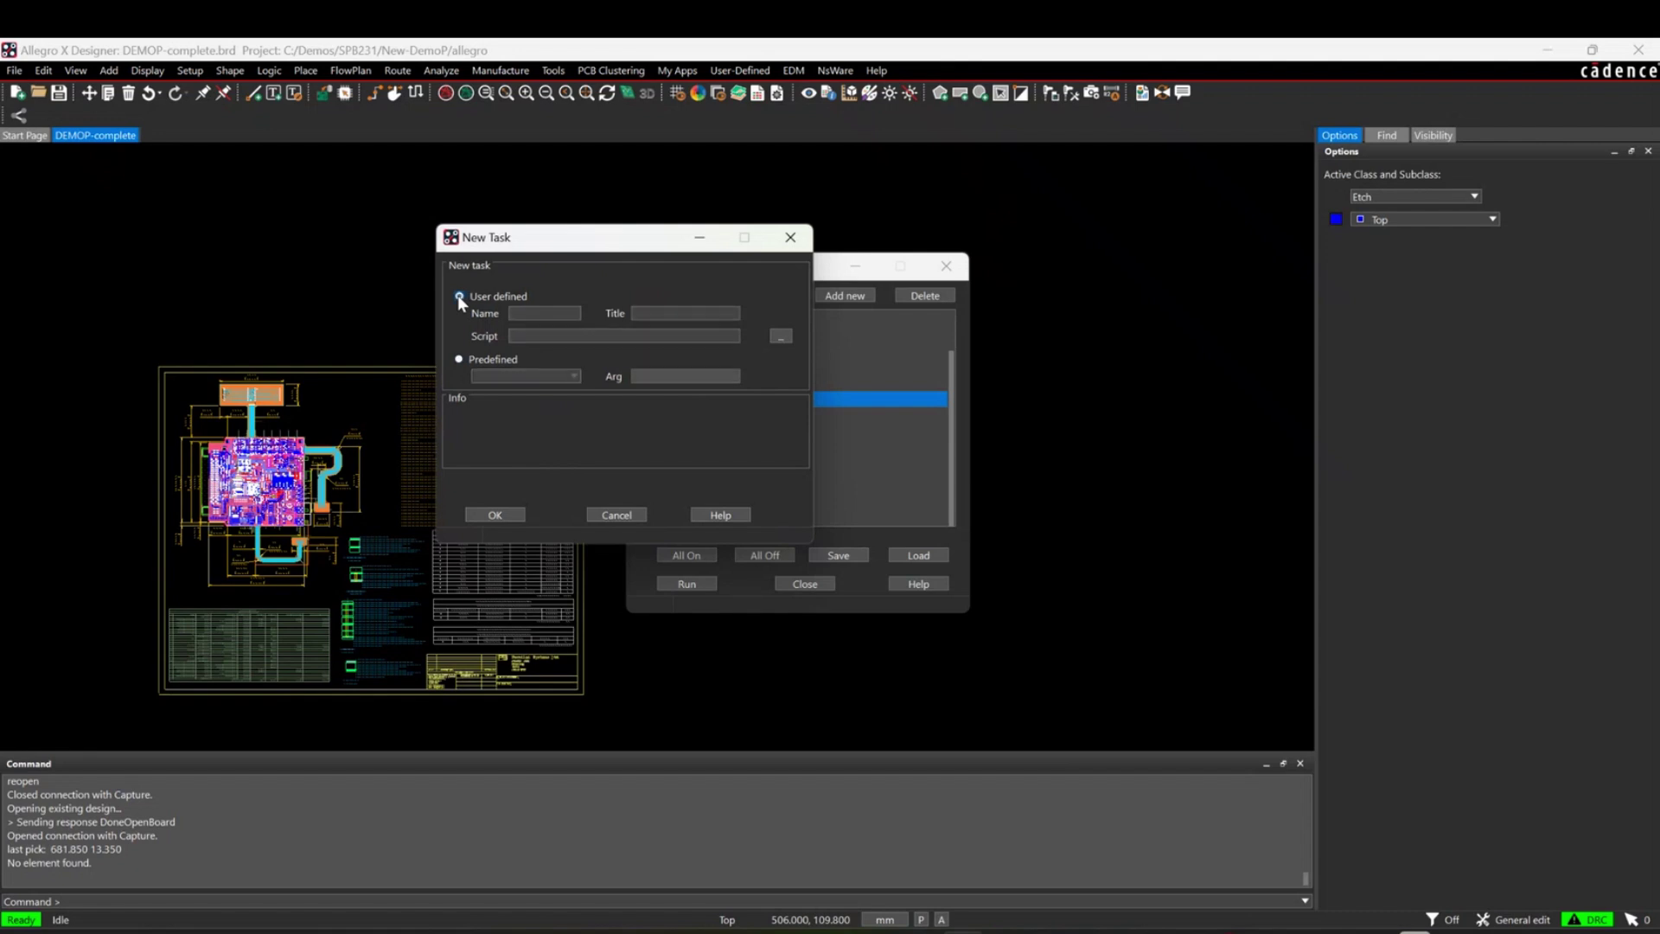
{"action": "left_click", "coordinate": [530, 316]}
{"action": "type", "text": "O"}
{"action": "type", "text": "DE"}
{"action": "type", "text": "++"}
{"action": "key", "text": "Tab"}
{"action": "type", "text": "ODB++ G"}
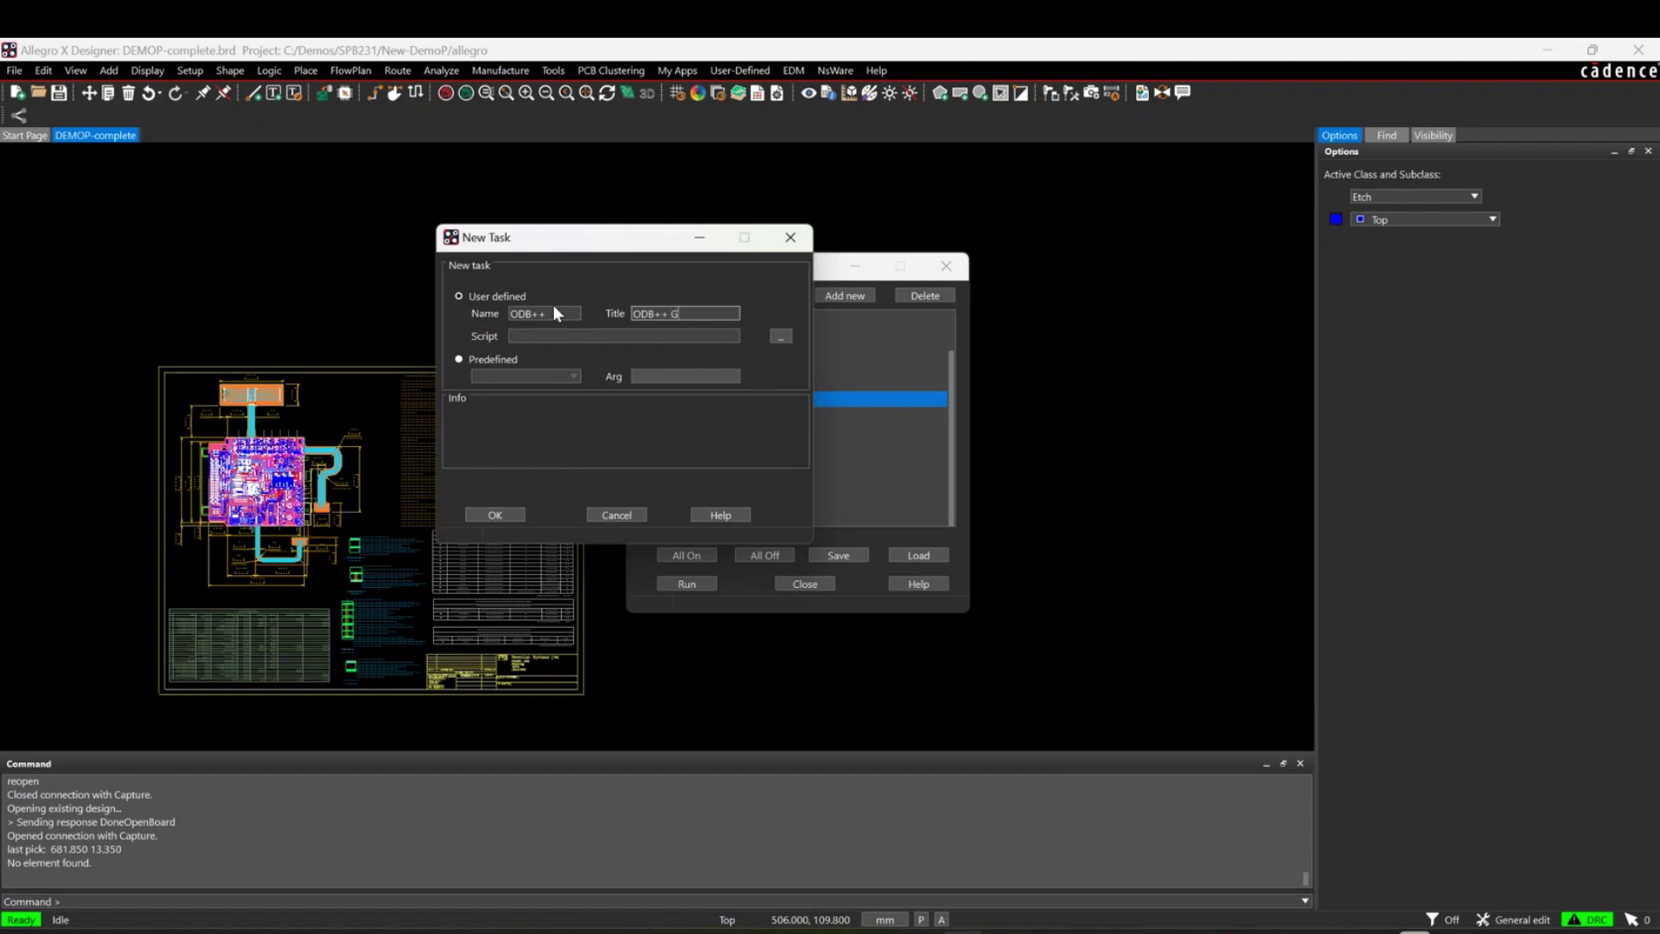
{"action": "type", "text": "eneration"}
{"action": "left_click", "coordinate": [780, 335]}
{"action": "double_click", "coordinate": [589, 413]}
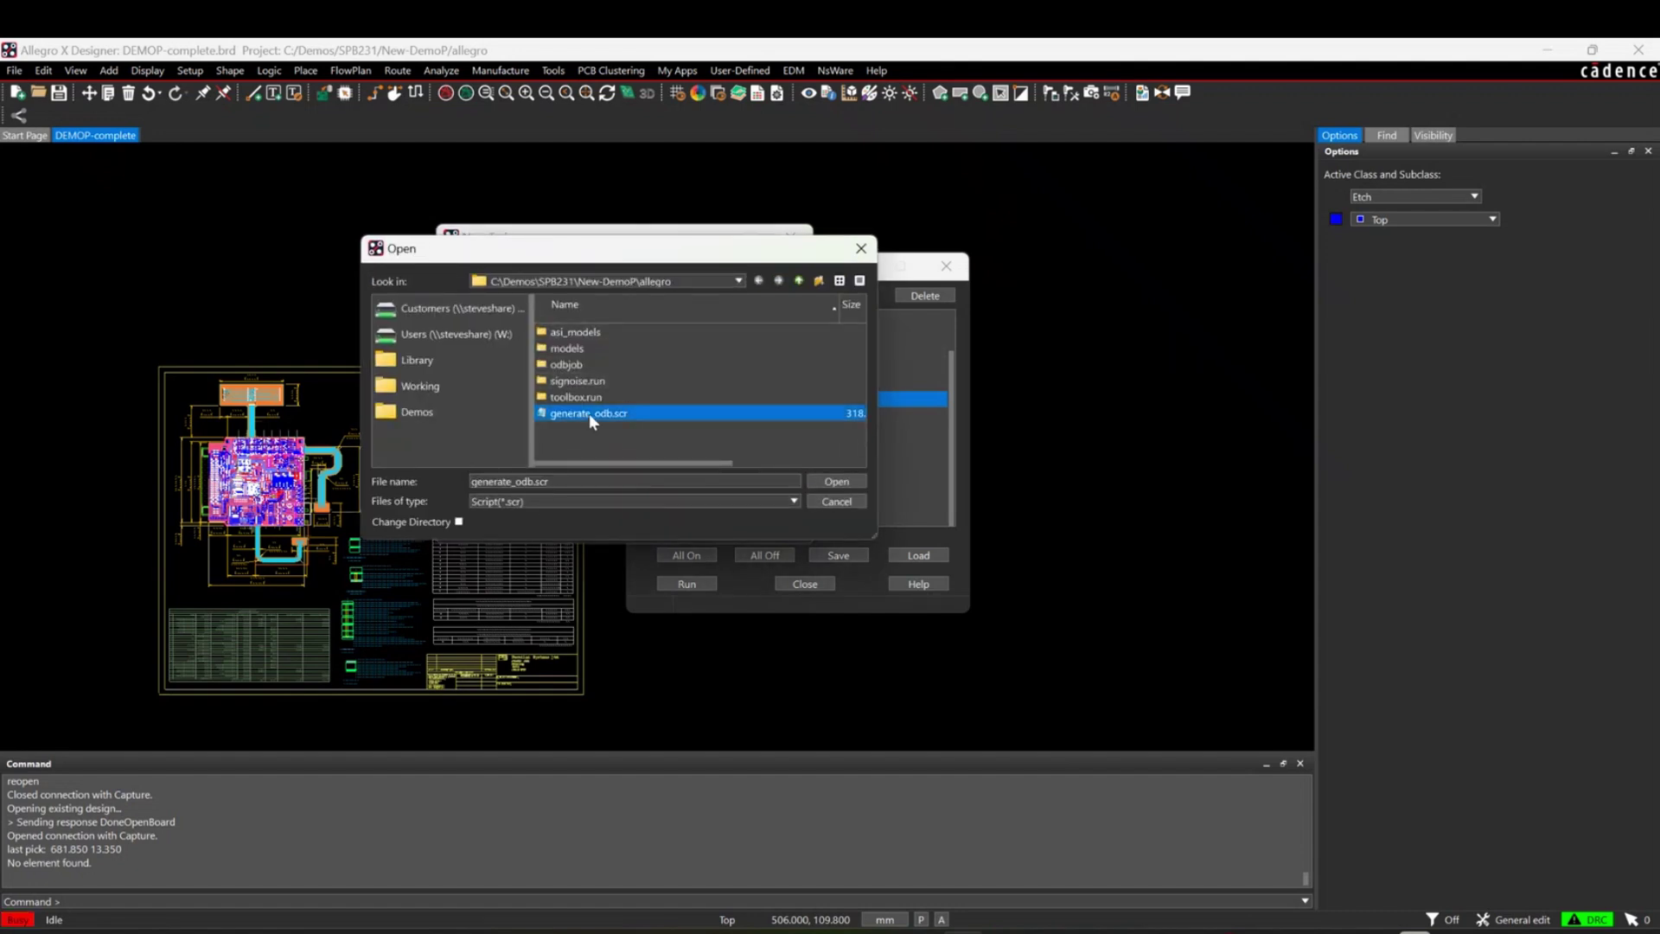
{"action": "left_click", "coordinate": [496, 515]}
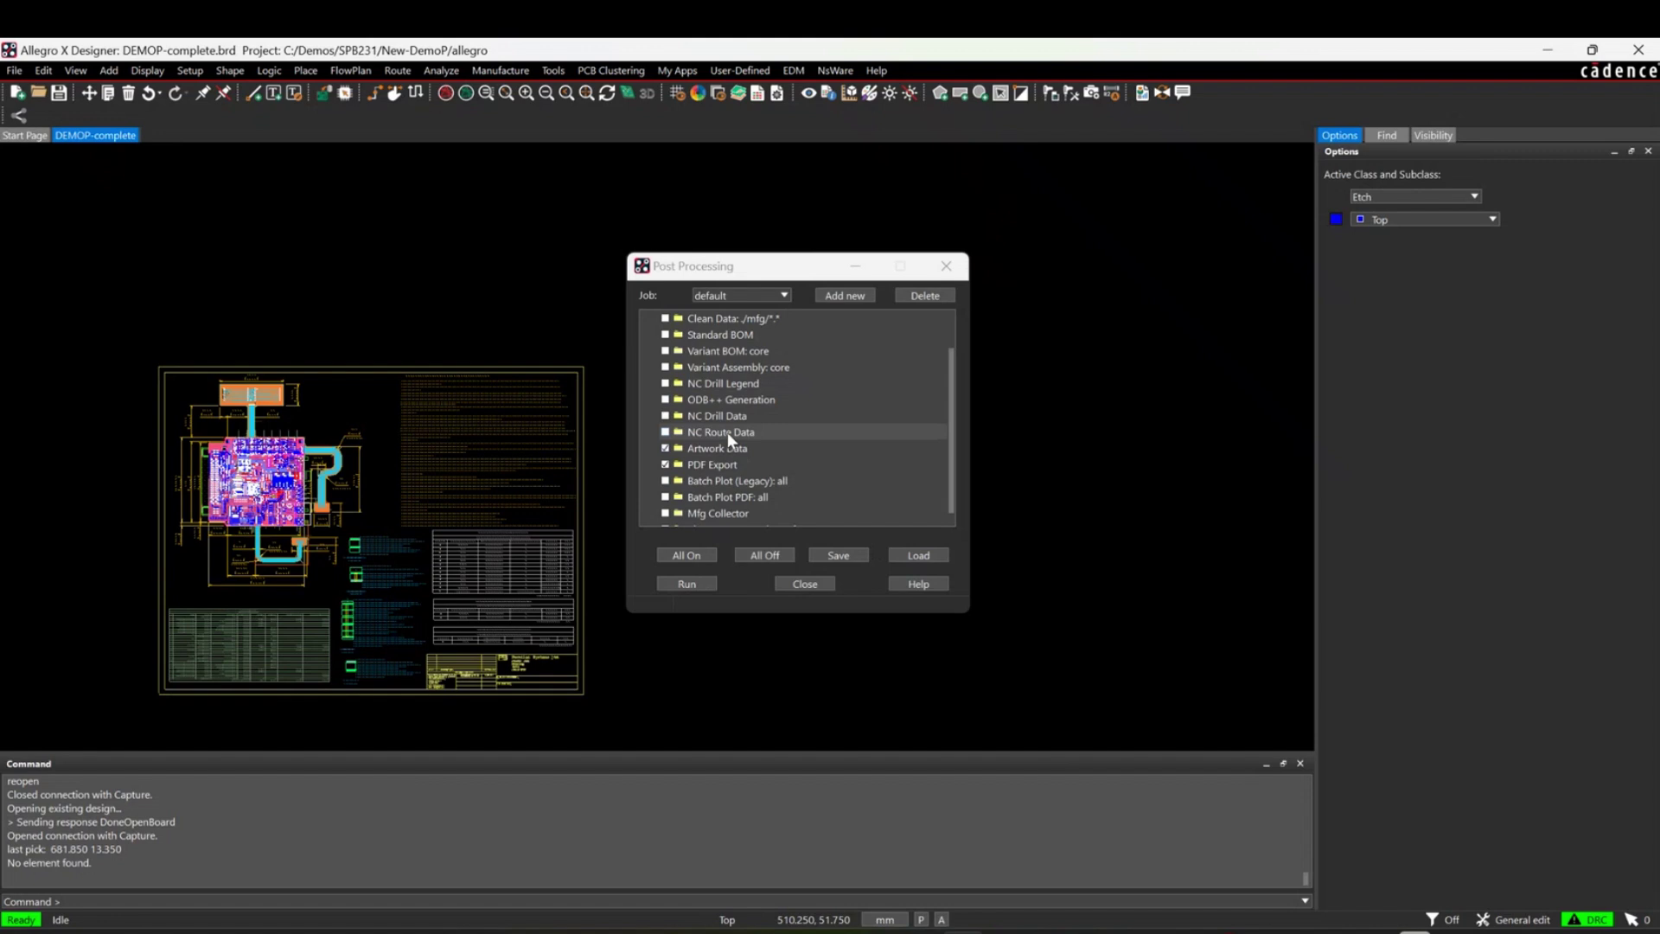
Step: Enable the ODB++ Generation and NC Drill Data tasks and disable PDF Export in the default job
{"action": "left_click", "coordinate": [665, 400]}
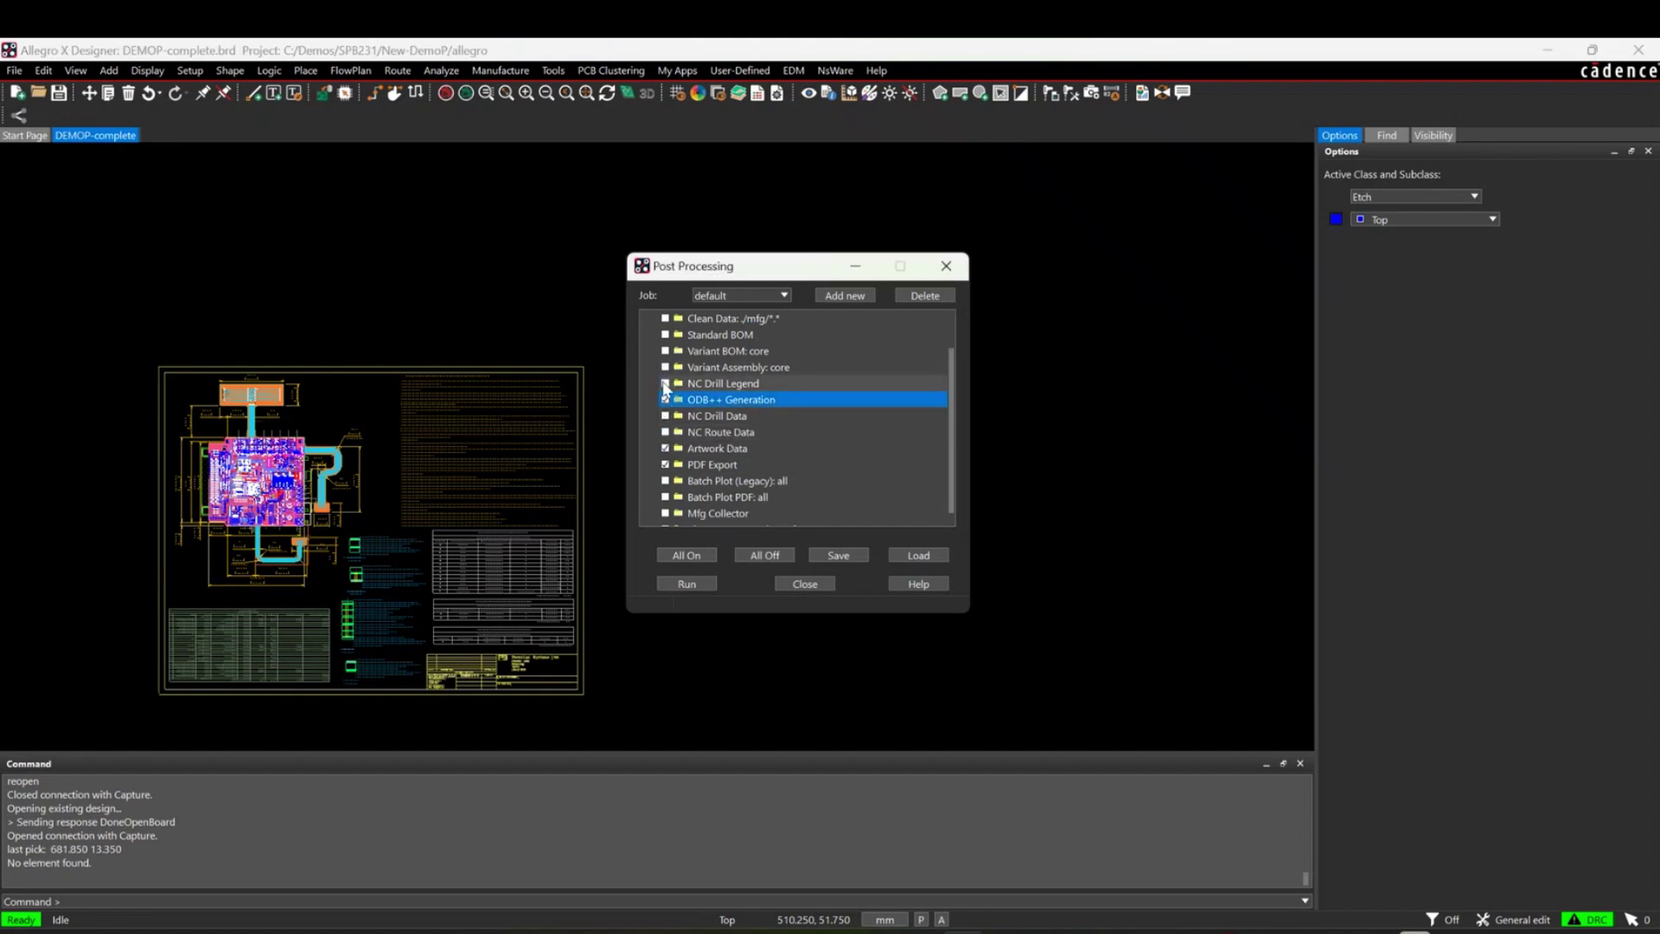
{"action": "left_click", "coordinate": [665, 416]}
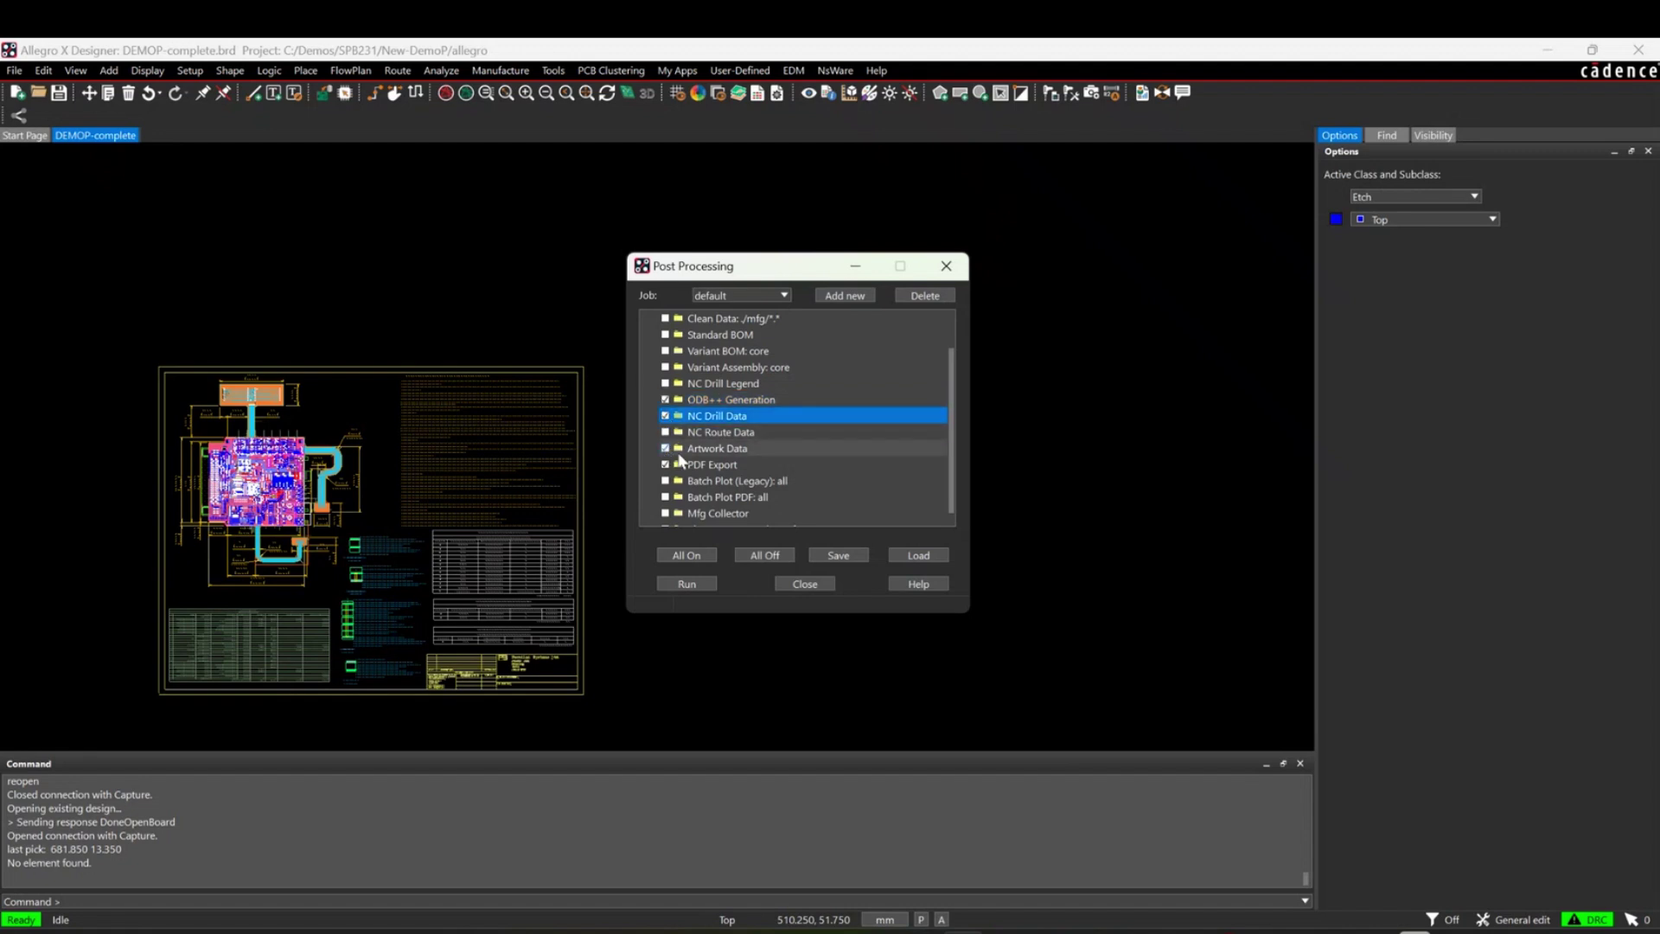
{"action": "left_click", "coordinate": [665, 464]}
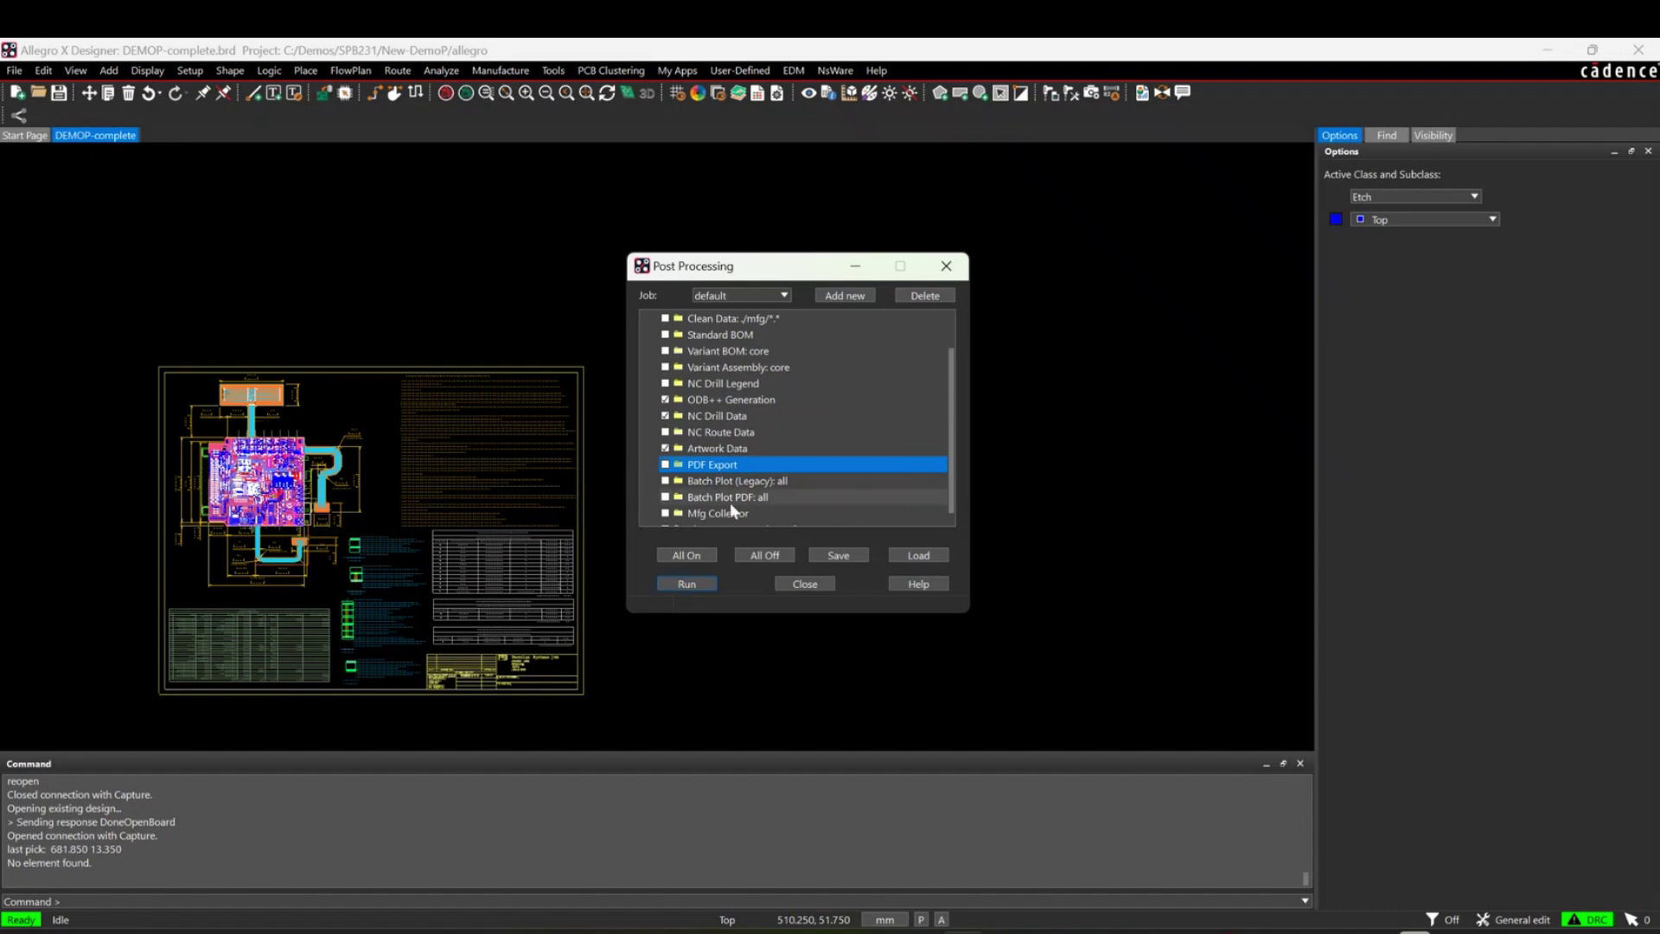
{"action": "scroll", "coordinate": [730, 505], "scroll_direction": "down", "scroll_amount": 1}
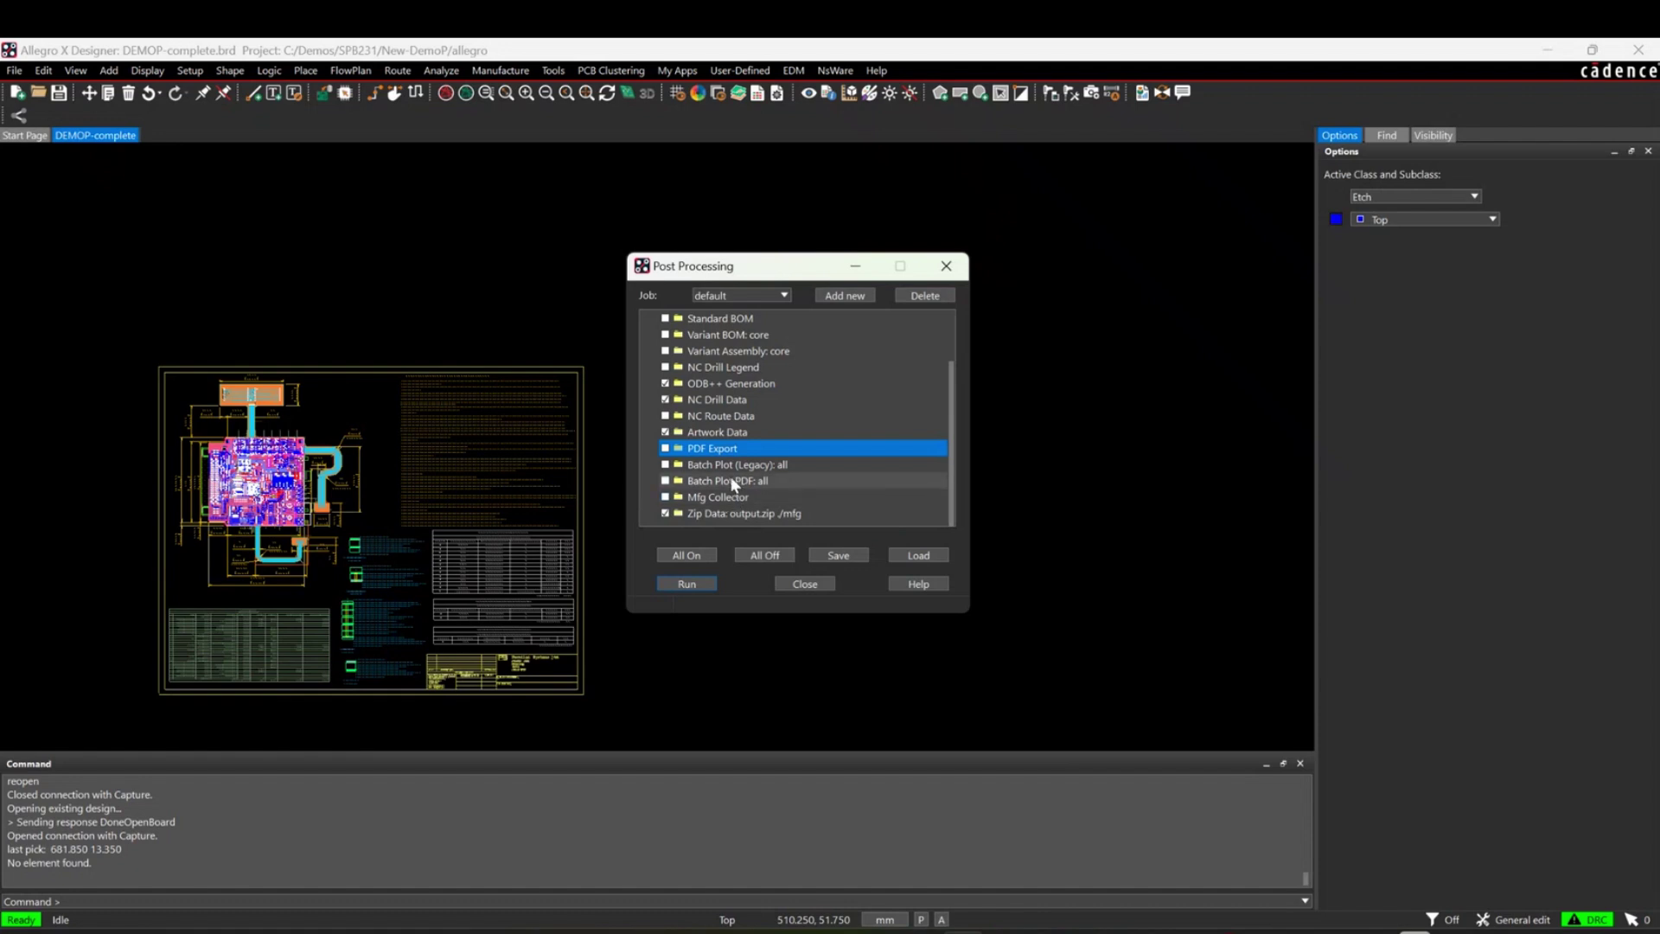
{"action": "scroll", "coordinate": [737, 460], "scroll_direction": "up", "scroll_amount": 2}
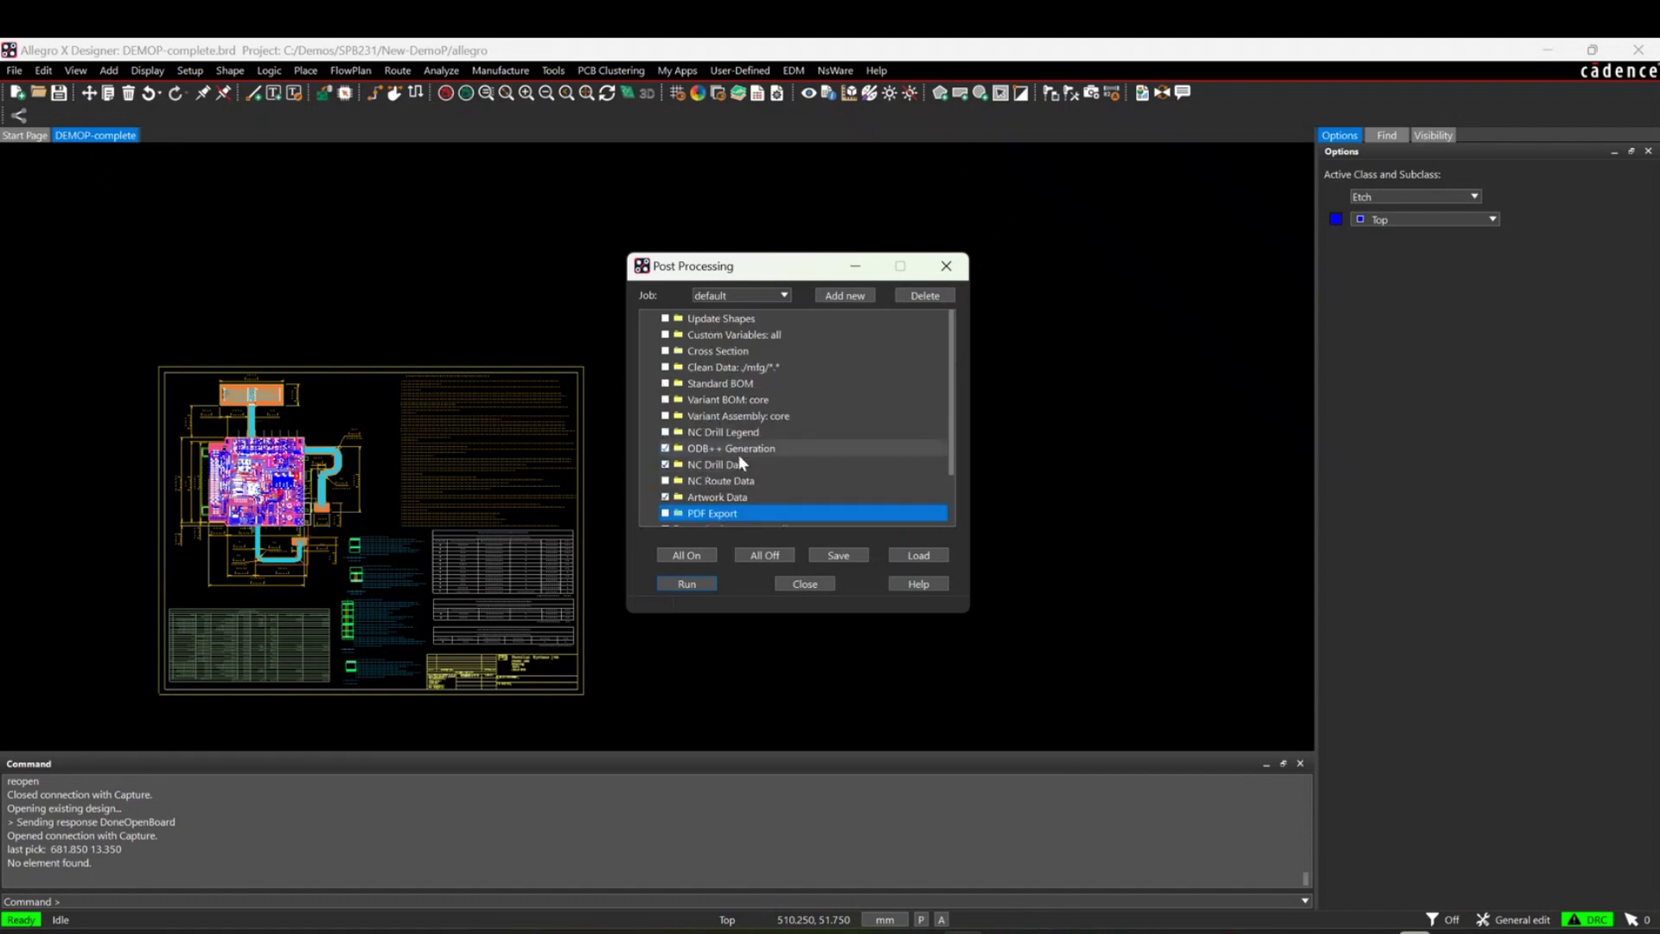